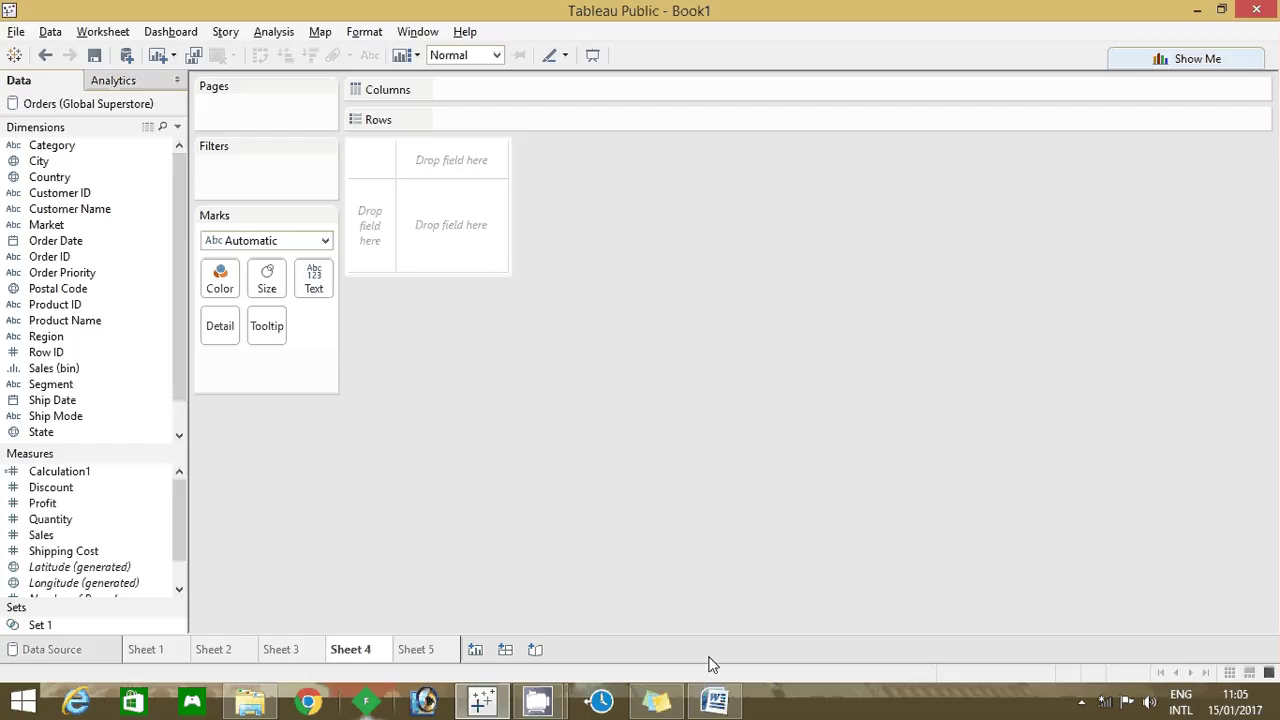
Step: Bring up the Tableau questions document in Word and focus question 8 on the top 20 customers
{"action": "left_click", "coordinate": [714, 700]}
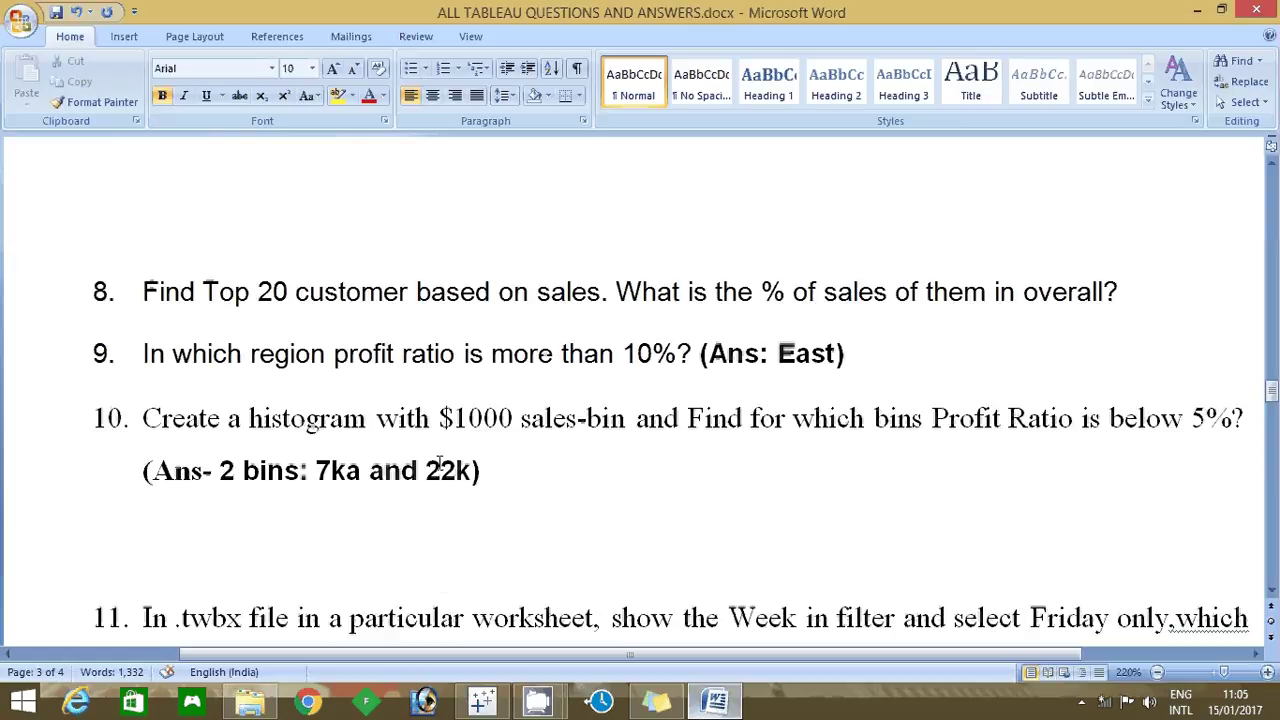
{"action": "left_click", "coordinate": [234, 315]}
{"action": "left_click", "coordinate": [993, 293]}
Step: Back in Tableau, start a new set from Customer Name and name it 'Customer Set'
{"action": "key", "text": "alt+Tab"}
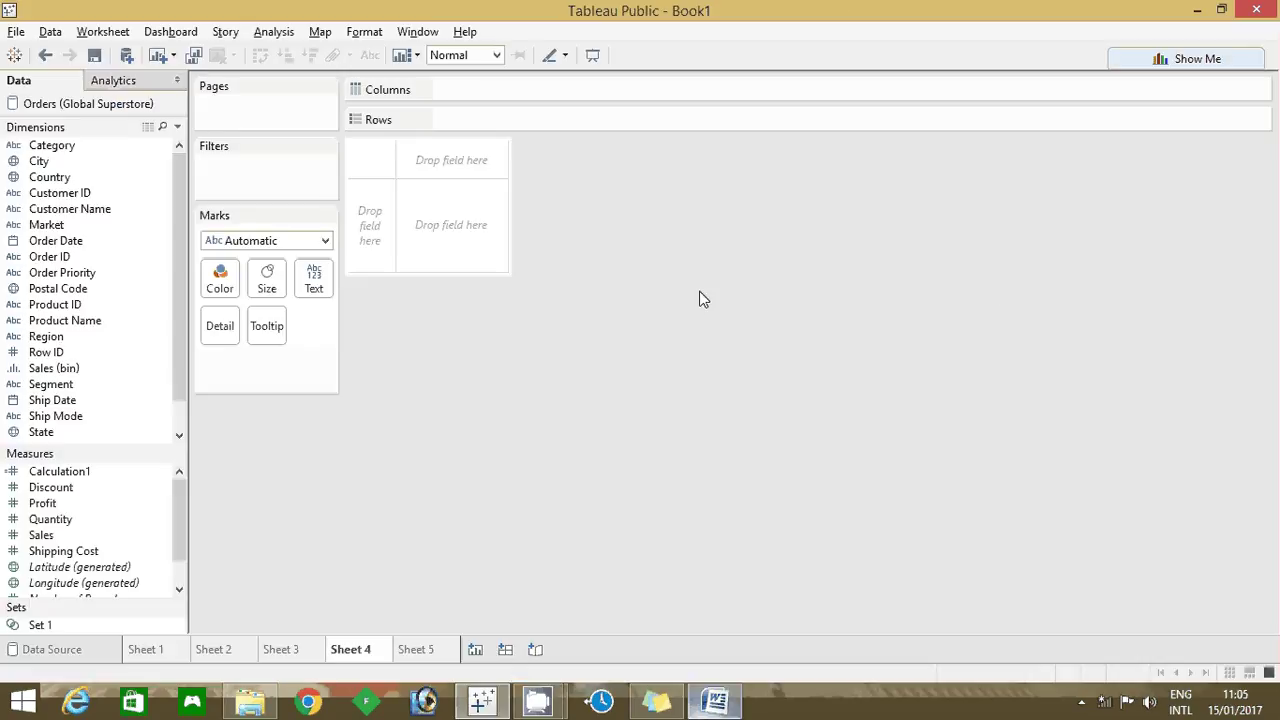
{"action": "left_click", "coordinate": [133, 214]}
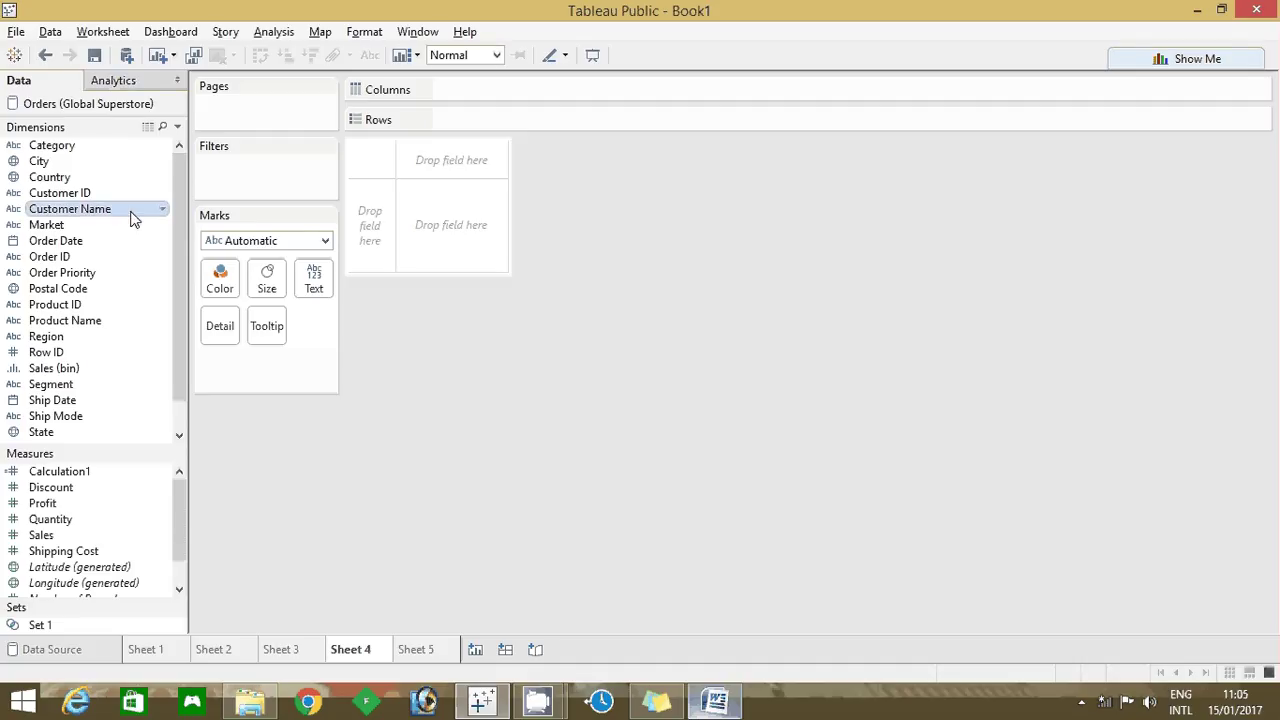
{"action": "right_click", "coordinate": [133, 219]}
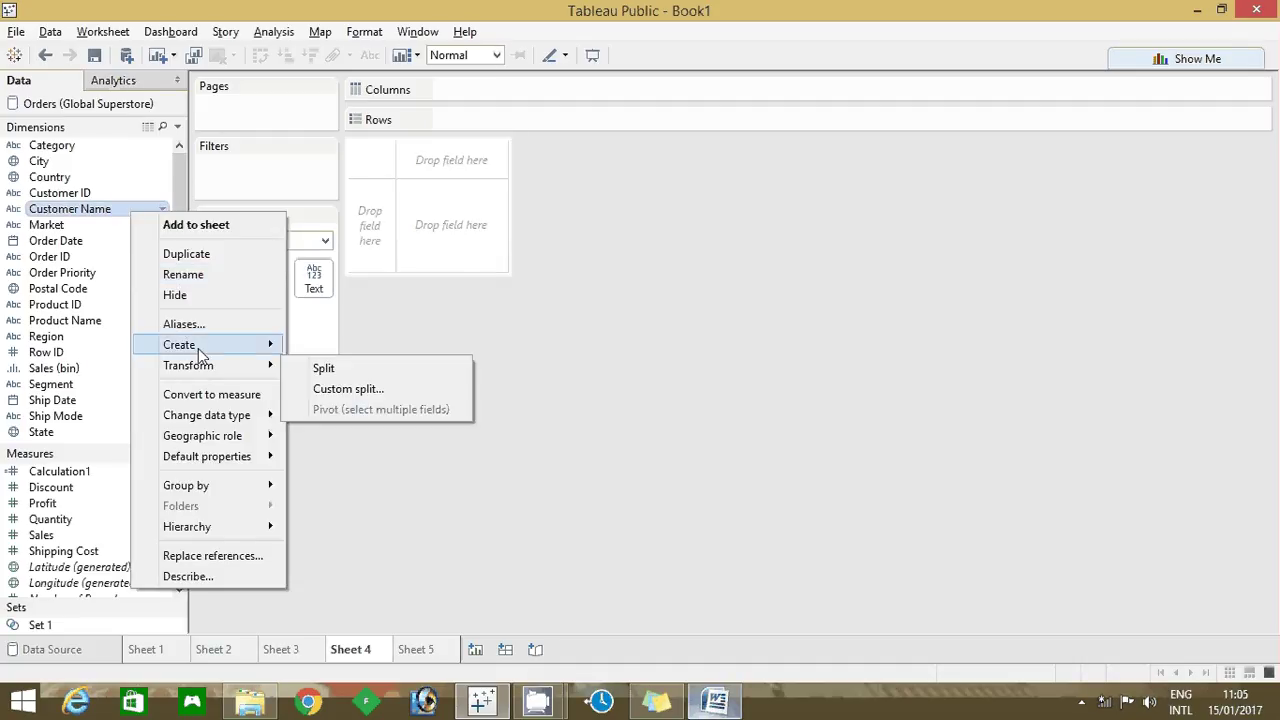
{"action": "mouse_move", "coordinate": [200, 344]}
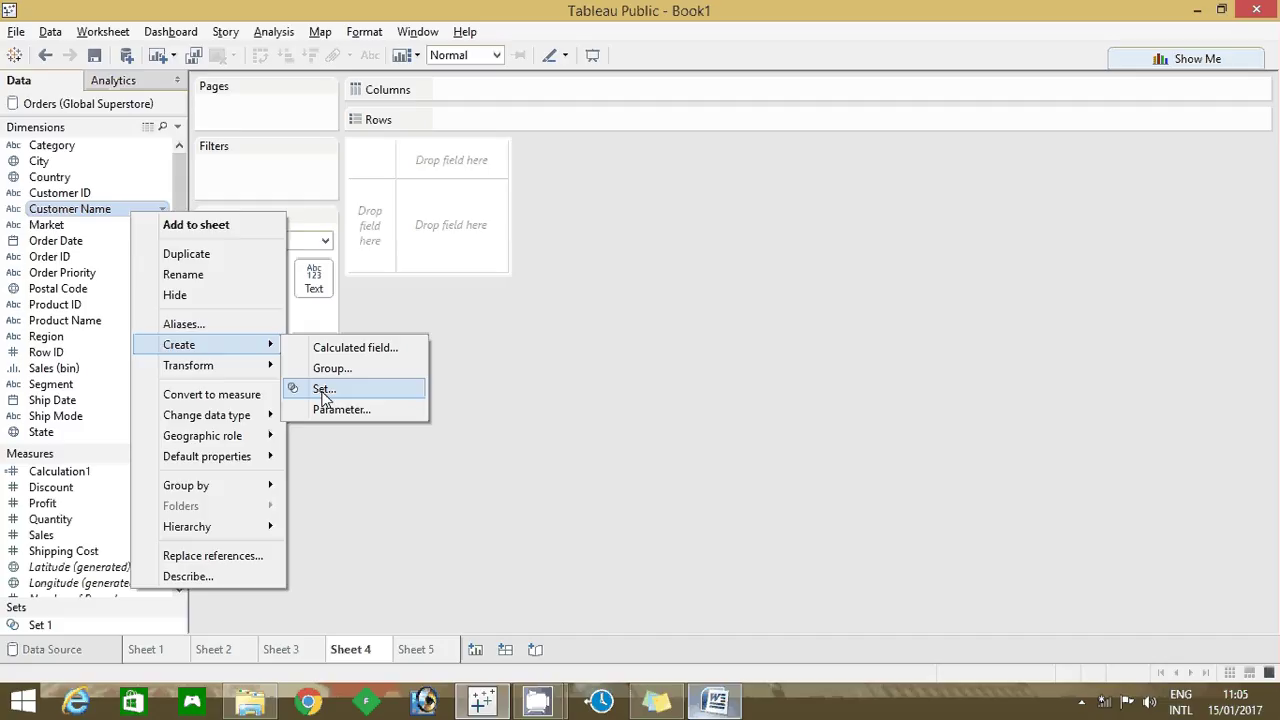
{"action": "left_click", "coordinate": [326, 389]}
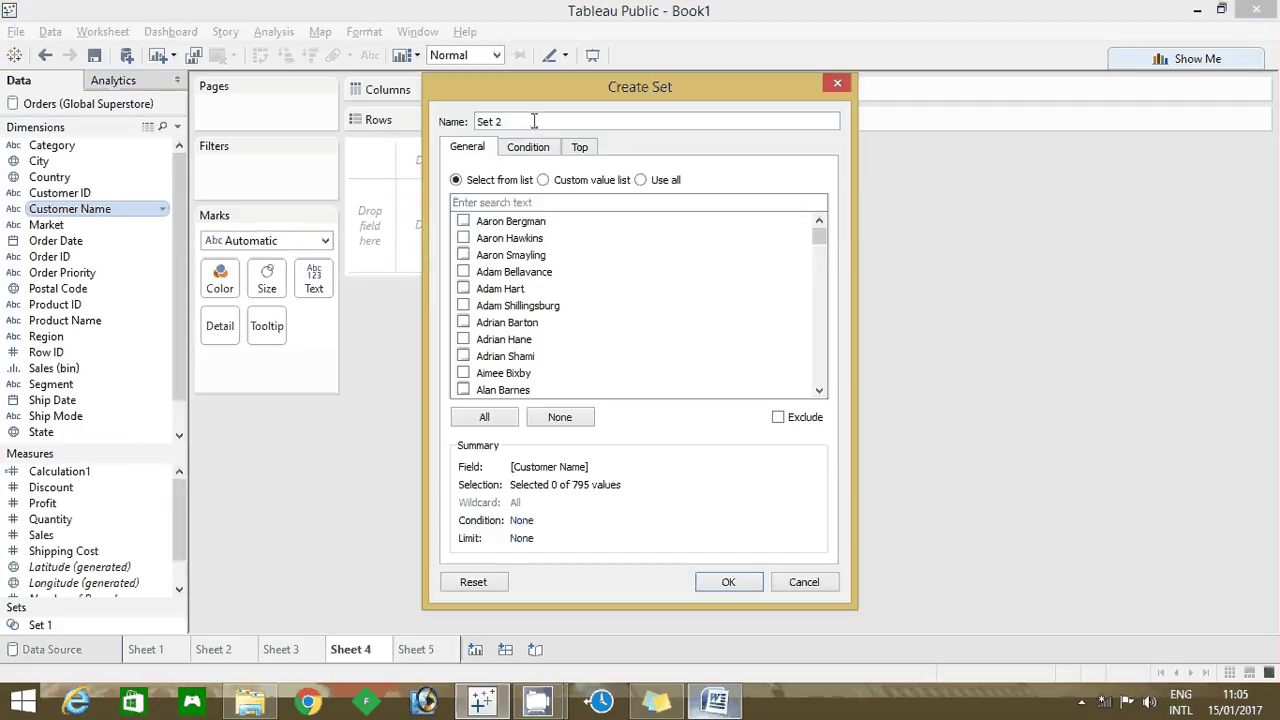
{"action": "triple_click", "coordinate": [534, 121]}
{"action": "key", "text": "BackSpace"}
{"action": "type", "text": "Cust"}
{"action": "type", "text": "omer Set"}
Step: Define Customer Set as the top 20 customers by Sum of Sales and create it
{"action": "left_click", "coordinate": [577, 150]}
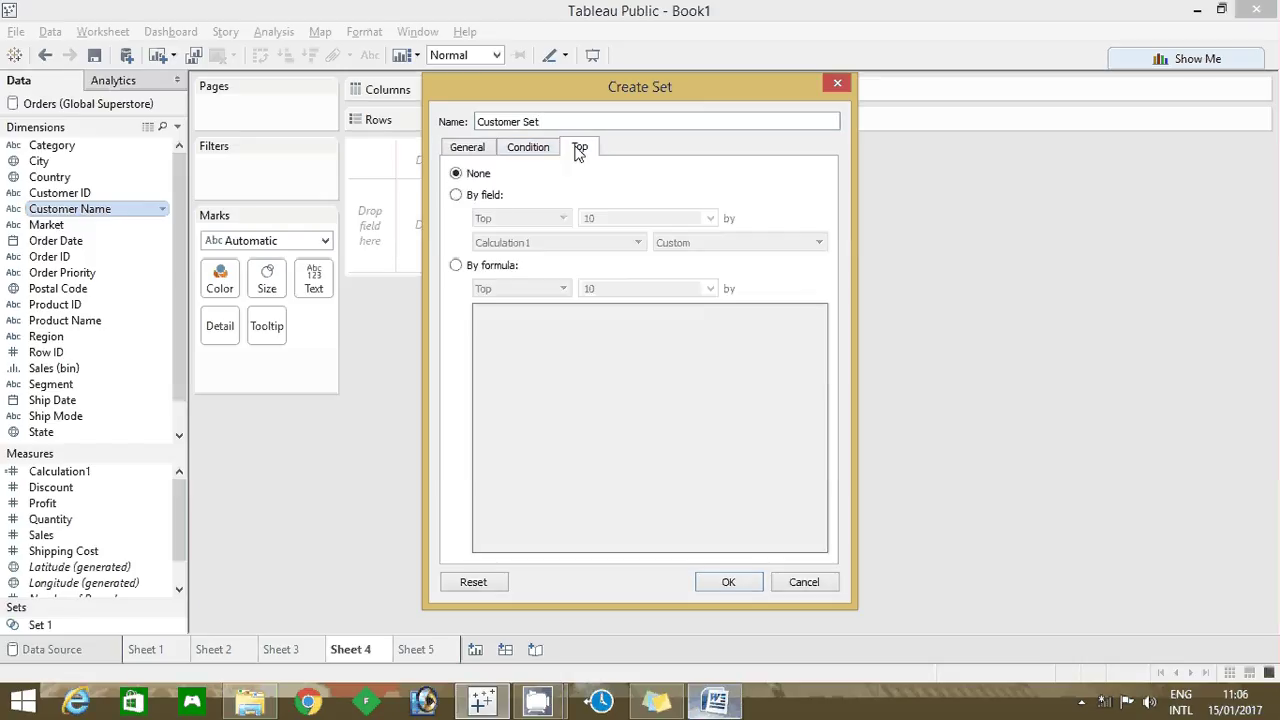
{"action": "left_click", "coordinate": [455, 195]}
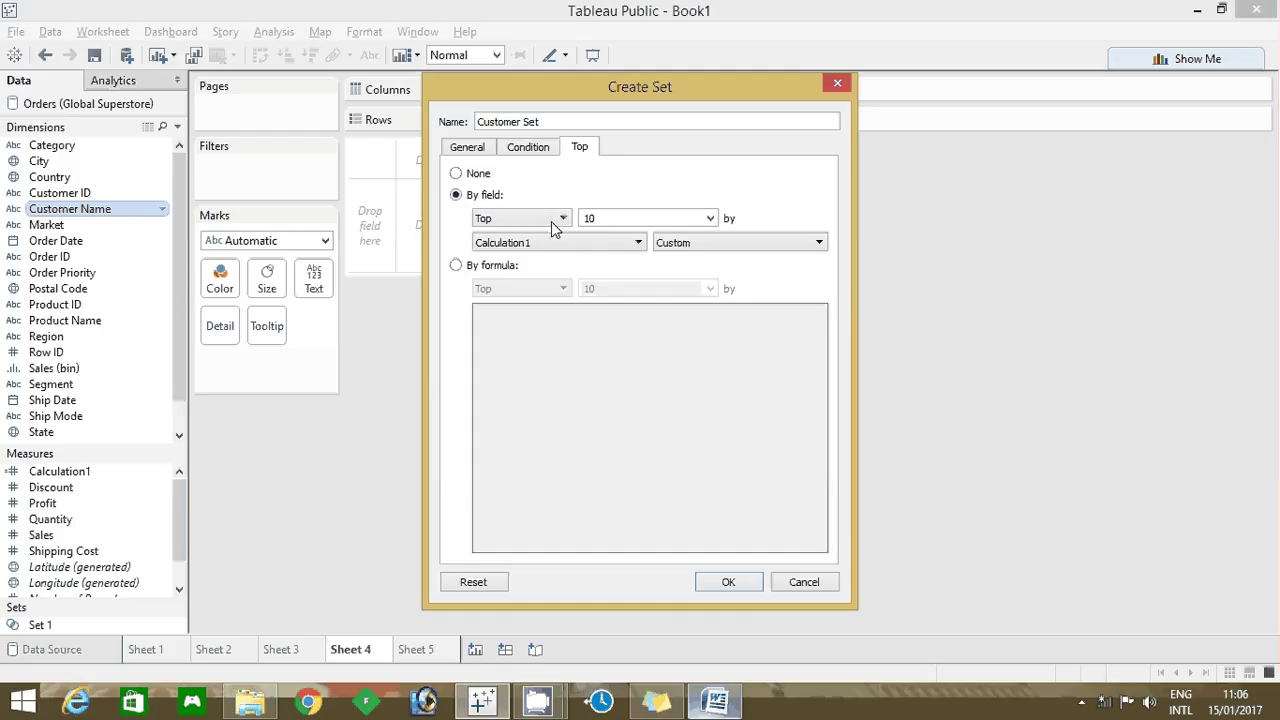
{"action": "double_click", "coordinate": [614, 218]}
{"action": "key", "text": "BackSpace"}
{"action": "type", "text": "20"}
{"action": "left_click", "coordinate": [612, 245]}
{"action": "type", "text": "s"}
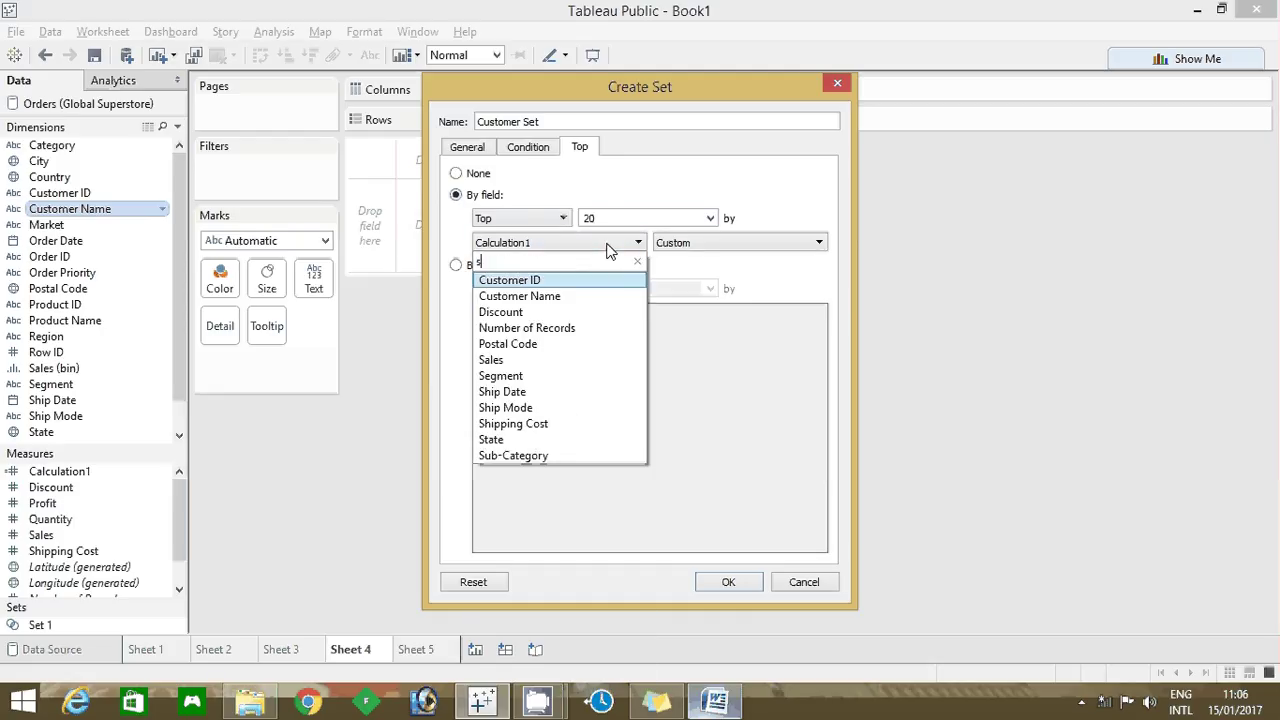
{"action": "type", "text": "al"}
{"action": "key", "text": "Return"}
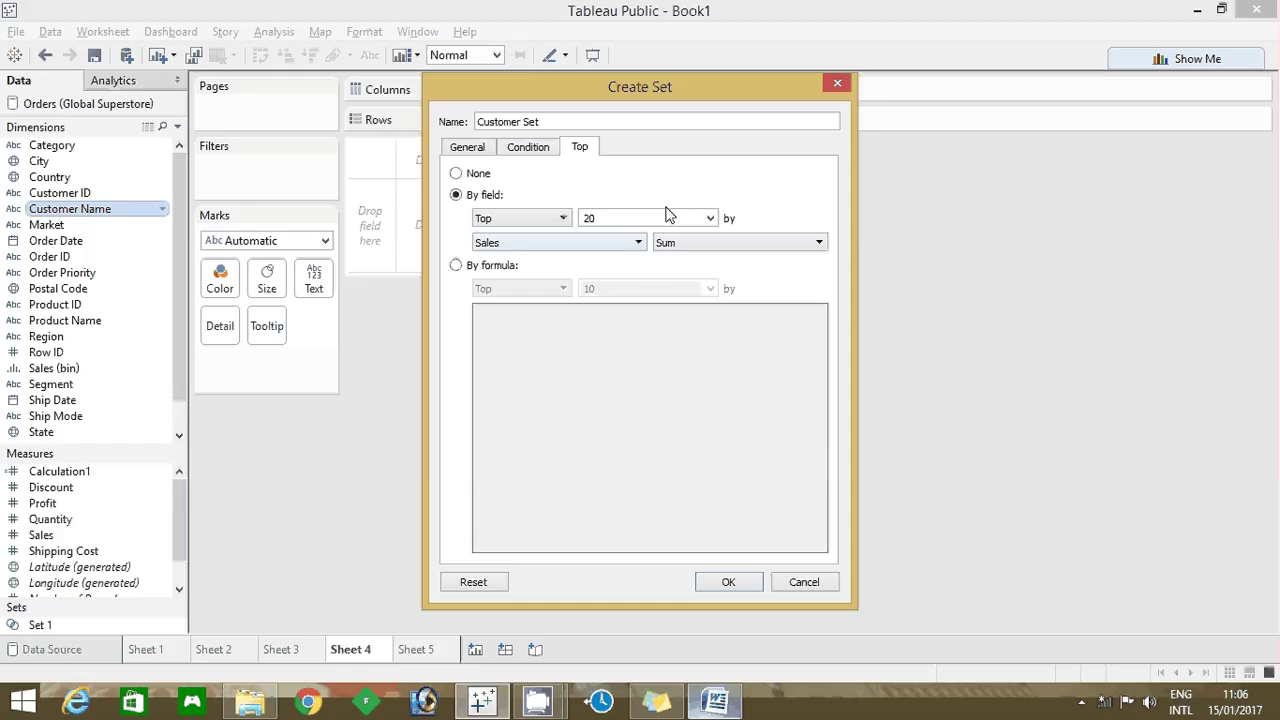
{"action": "left_click", "coordinate": [690, 243]}
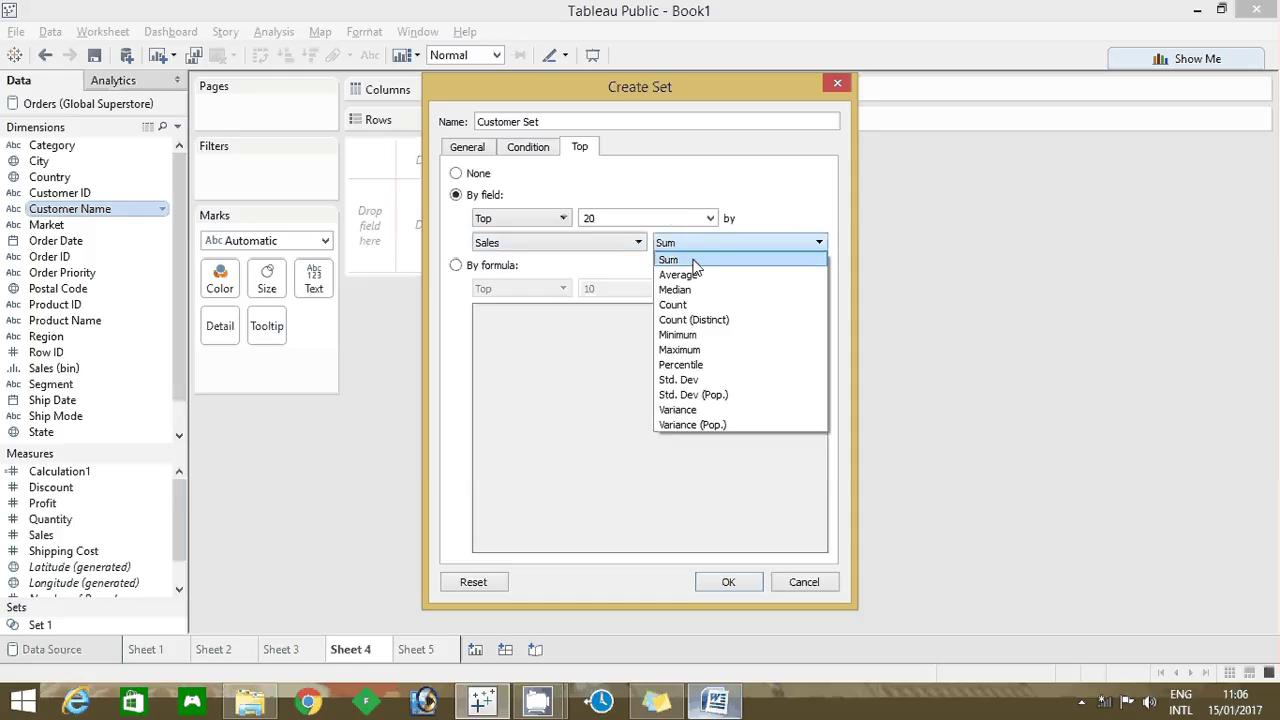
{"action": "left_click", "coordinate": [693, 260]}
{"action": "left_click", "coordinate": [711, 580]}
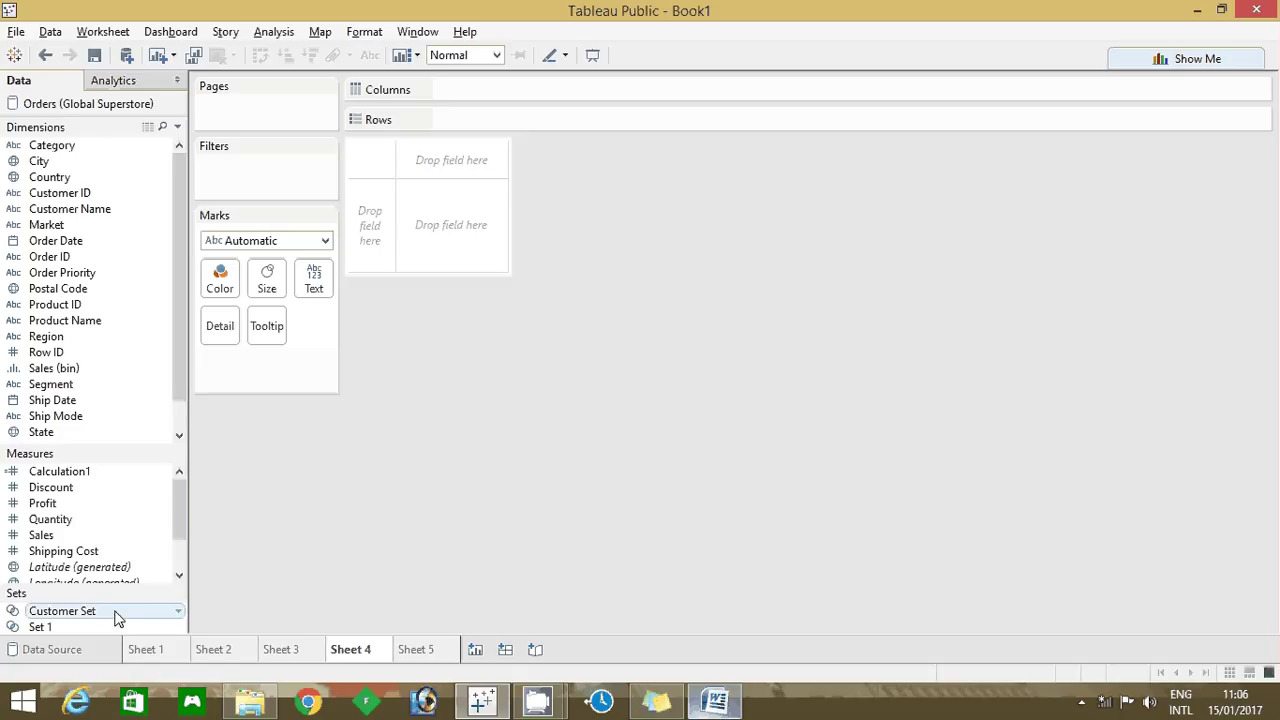
Step: Put Customer Set on Rows and Sales on Columns, giving bars of 630,872 versus 12,011,630
{"action": "mouse_move", "coordinate": [115, 618]}
{"action": "left_mouse_down"}
{"action": "mouse_move", "coordinate": [450, 160]}
{"action": "mouse_move", "coordinate": [525, 122]}
{"action": "left_mouse_up"}
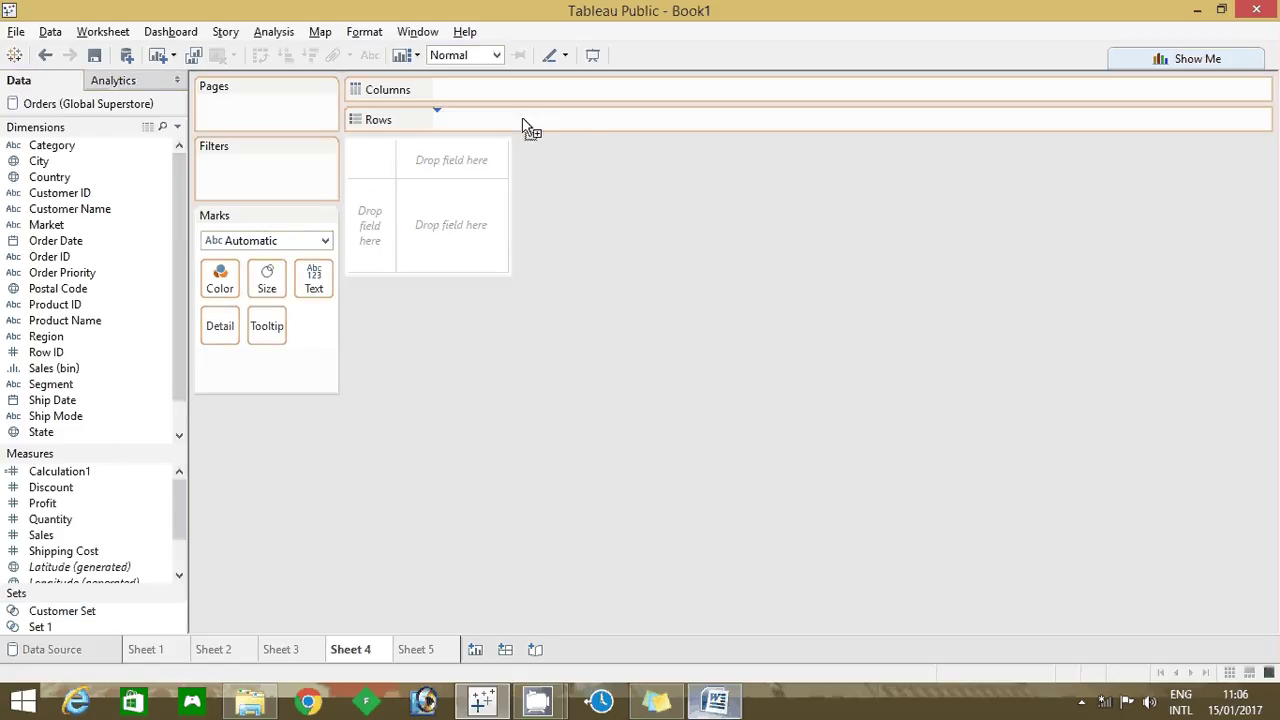
{"action": "left_click", "coordinate": [47, 537]}
{"action": "left_click_drag", "start_coordinate": [47, 537], "coordinate": [460, 95]}
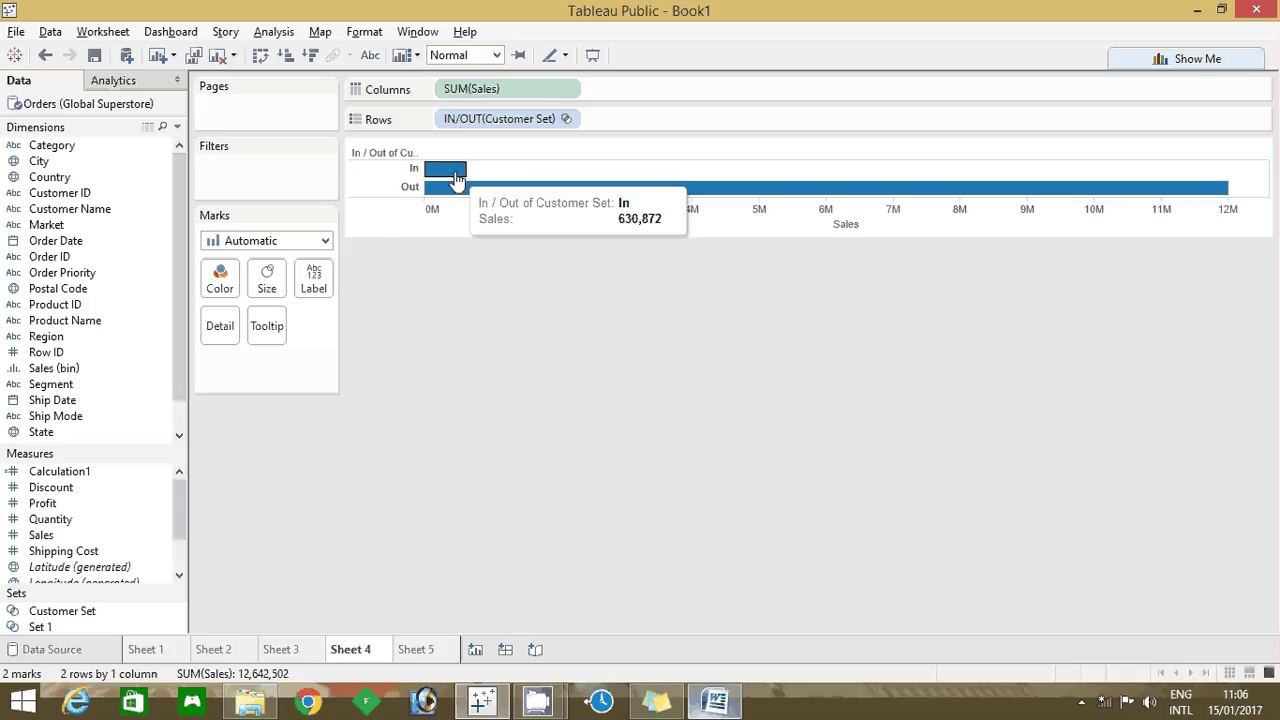
{"action": "mouse_move", "coordinate": [826, 187]}
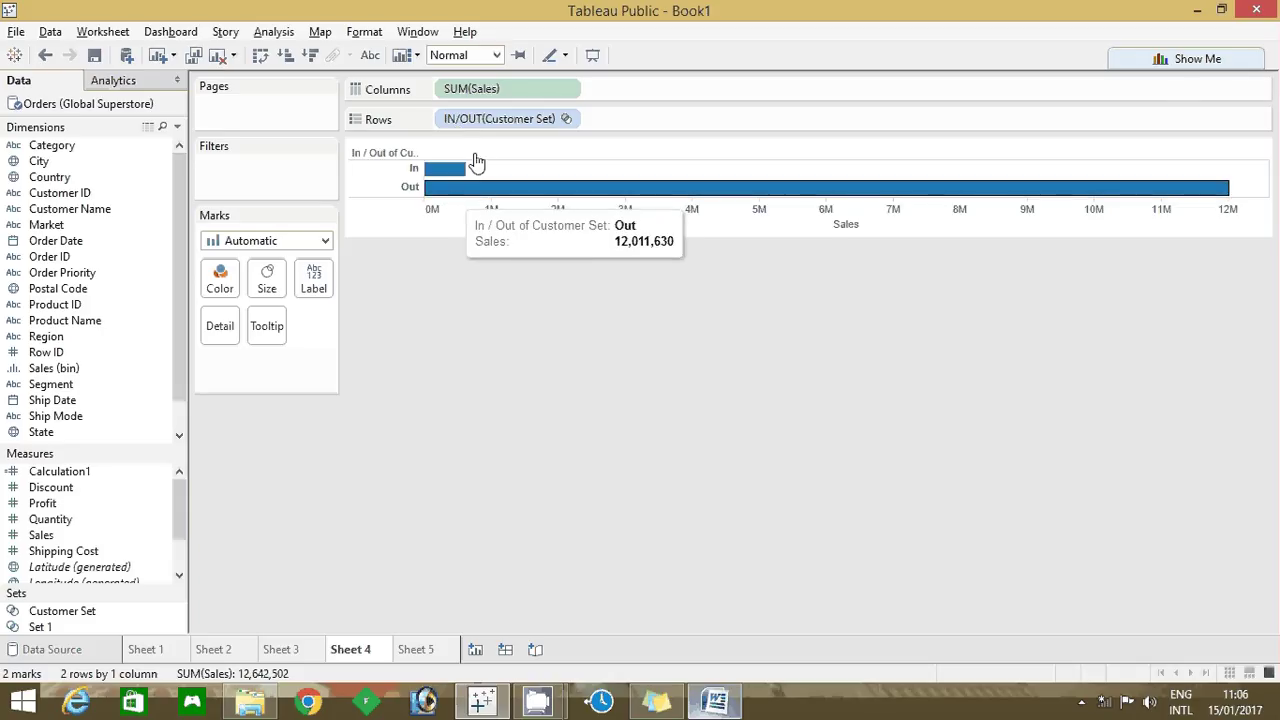
Step: Show SUM(Sales) as a labelled percent of total: 4.99% for top 20 versus 95.01%
{"action": "right_click", "coordinate": [500, 92]}
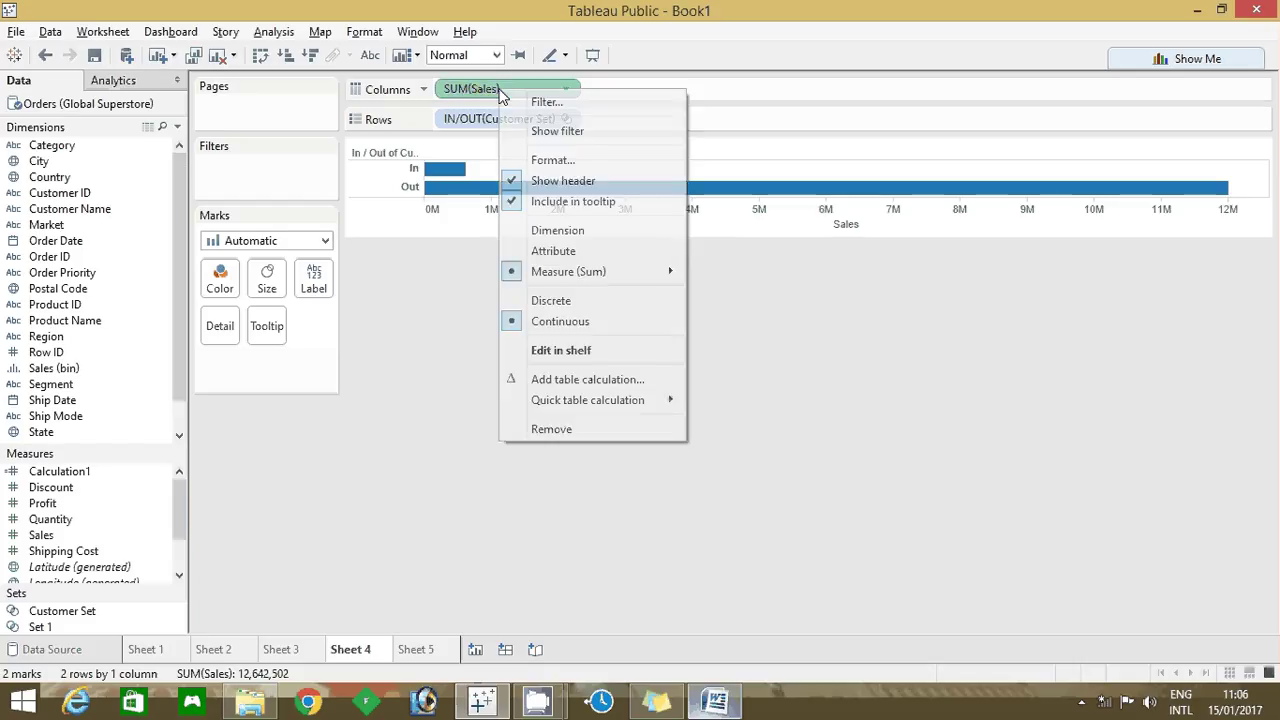
{"action": "mouse_move", "coordinate": [588, 400]}
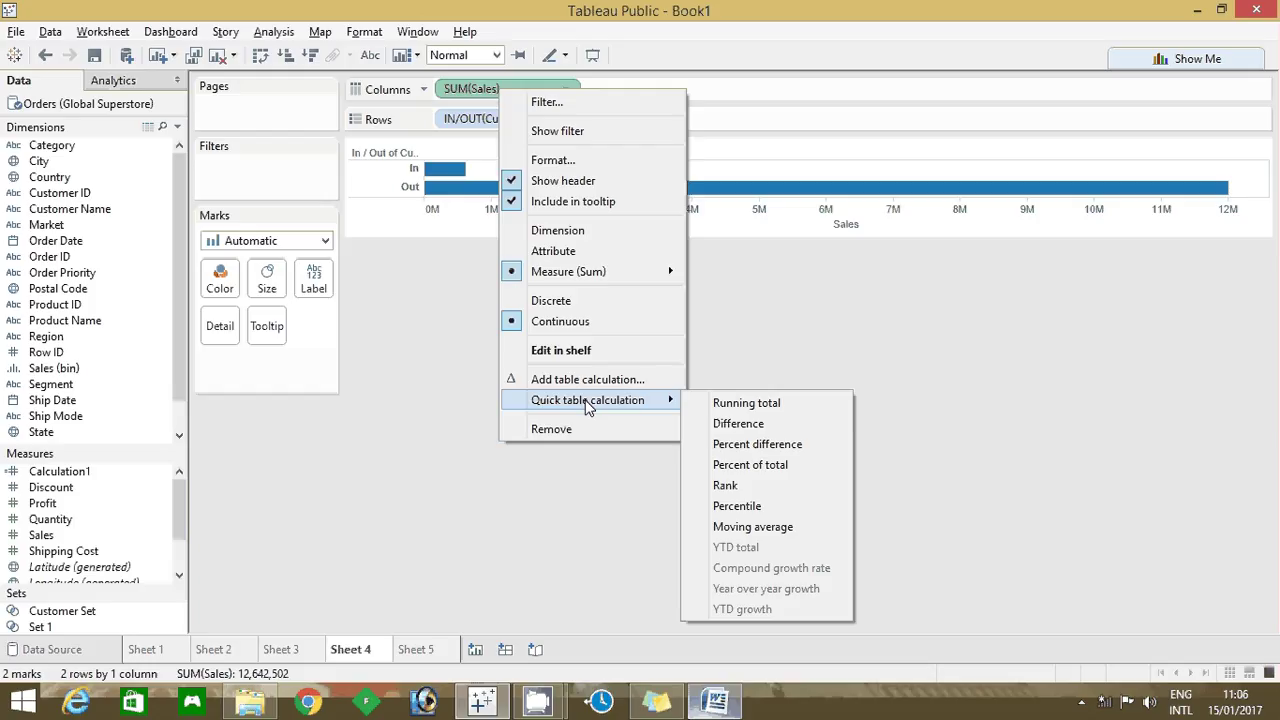
{"action": "left_click", "coordinate": [729, 466]}
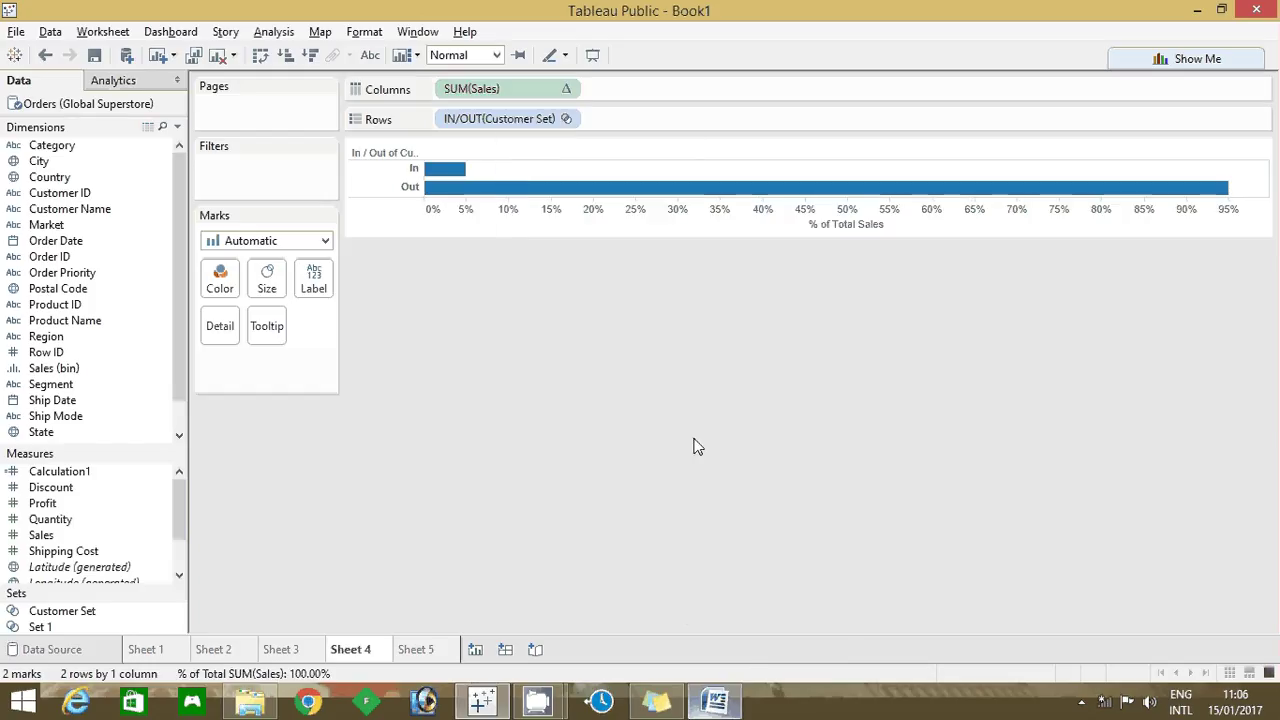
{"action": "left_click", "coordinate": [370, 58]}
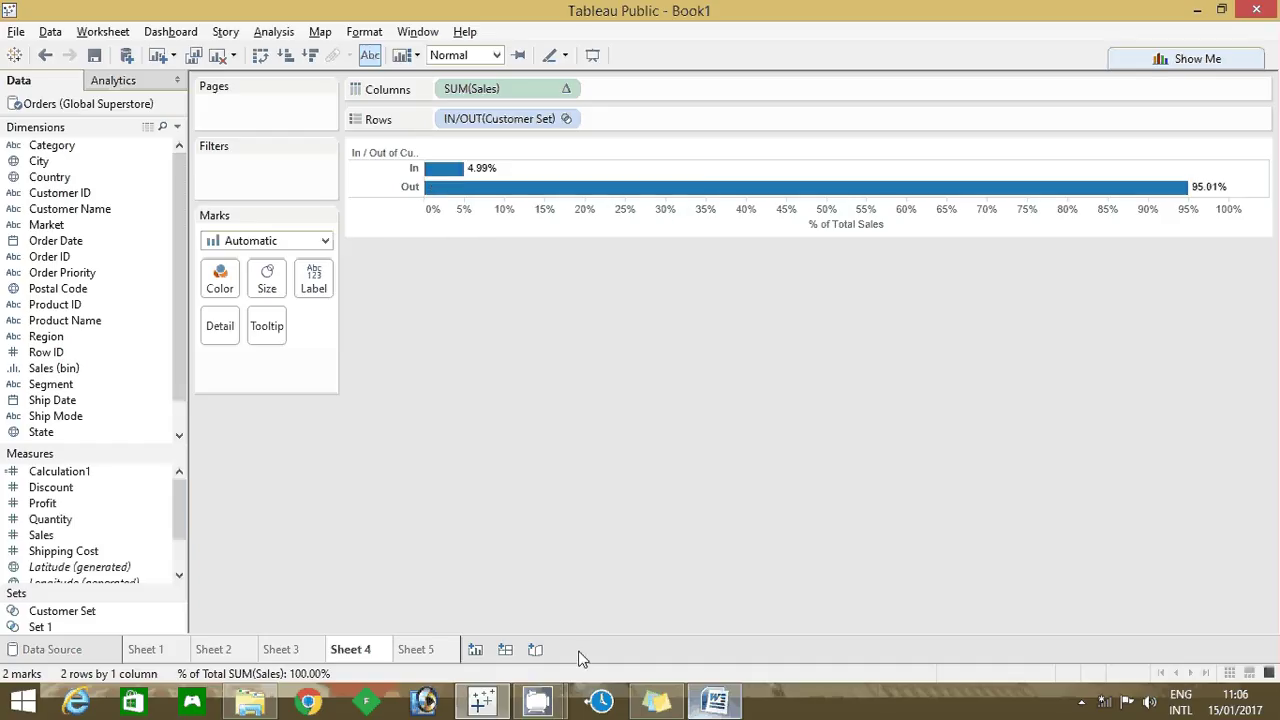
{"action": "left_click", "coordinate": [706, 703]}
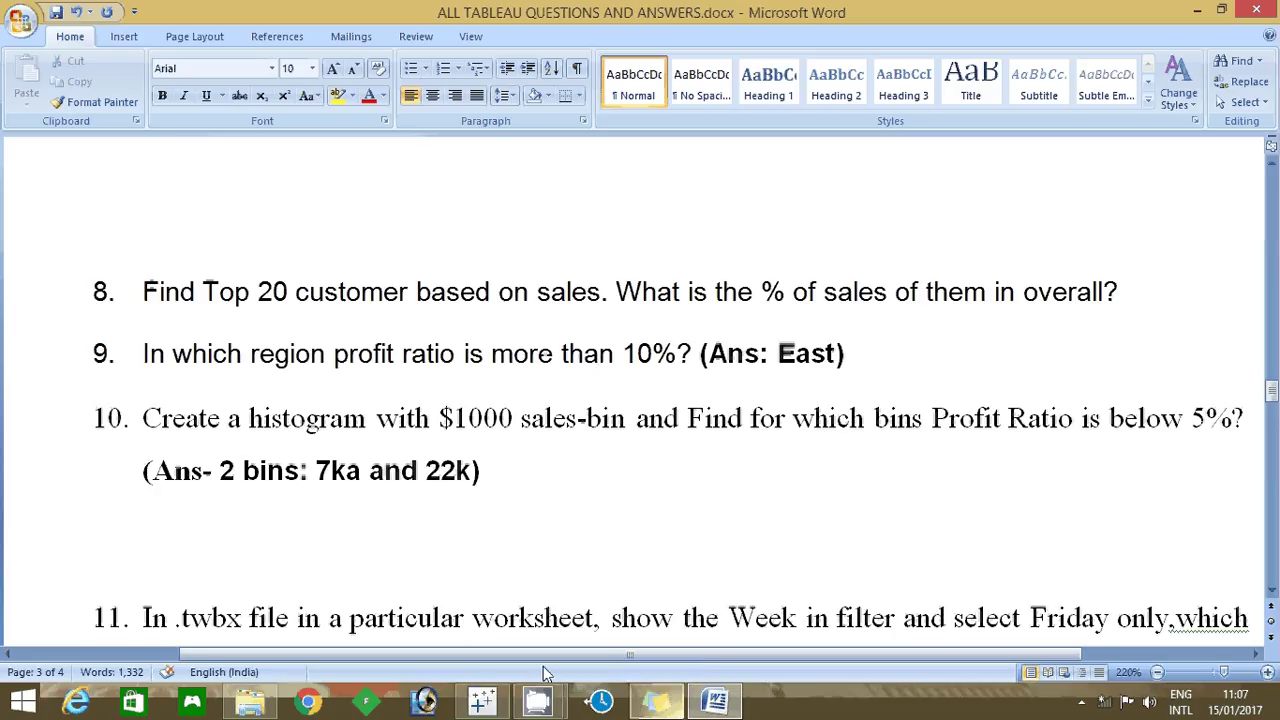
{"action": "left_click", "coordinate": [498, 702]}
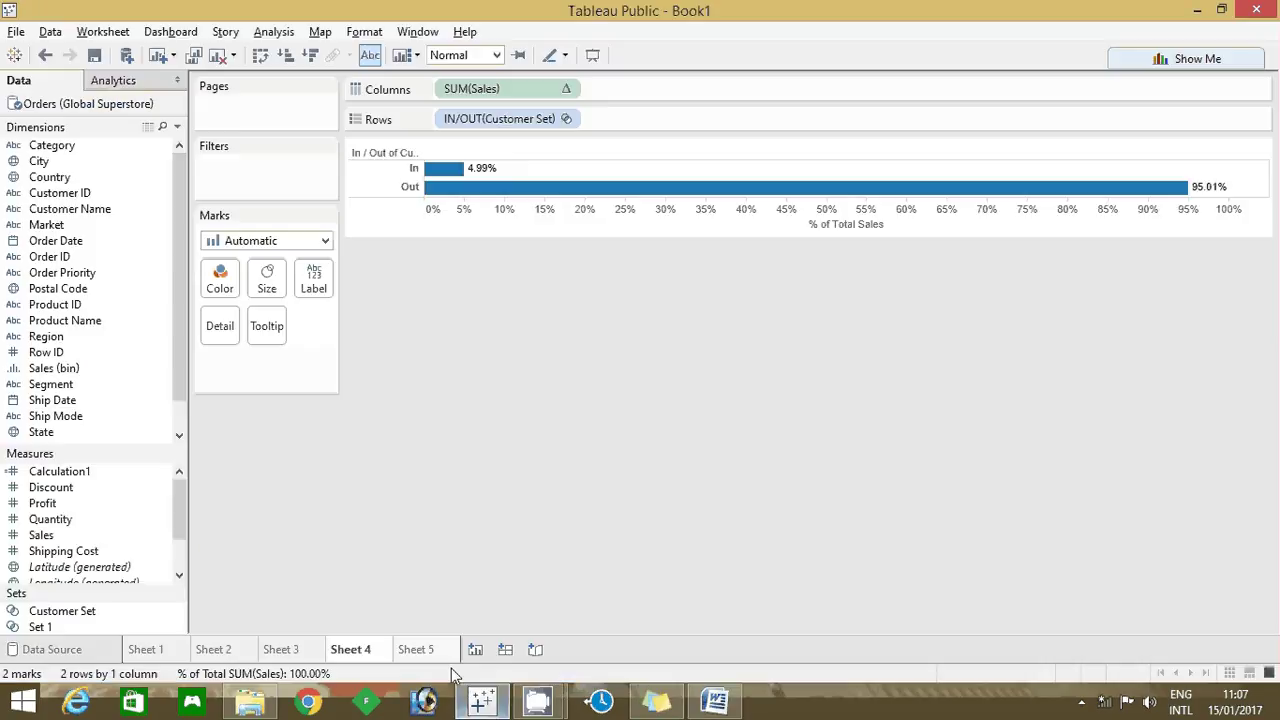
Step: On Sheet 5, start a new calculated field named Calculation2
{"action": "left_click", "coordinate": [428, 650]}
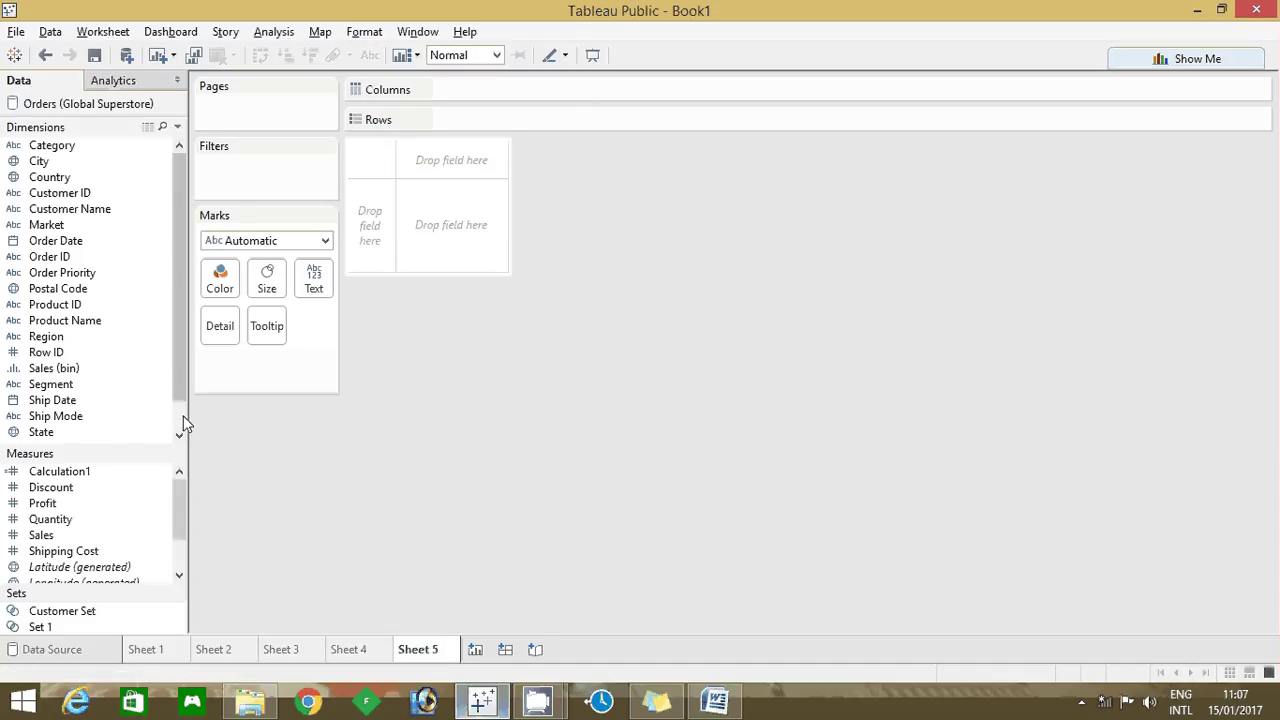
{"action": "scroll", "coordinate": [183, 420], "scroll_direction": "down", "scroll_amount": 1}
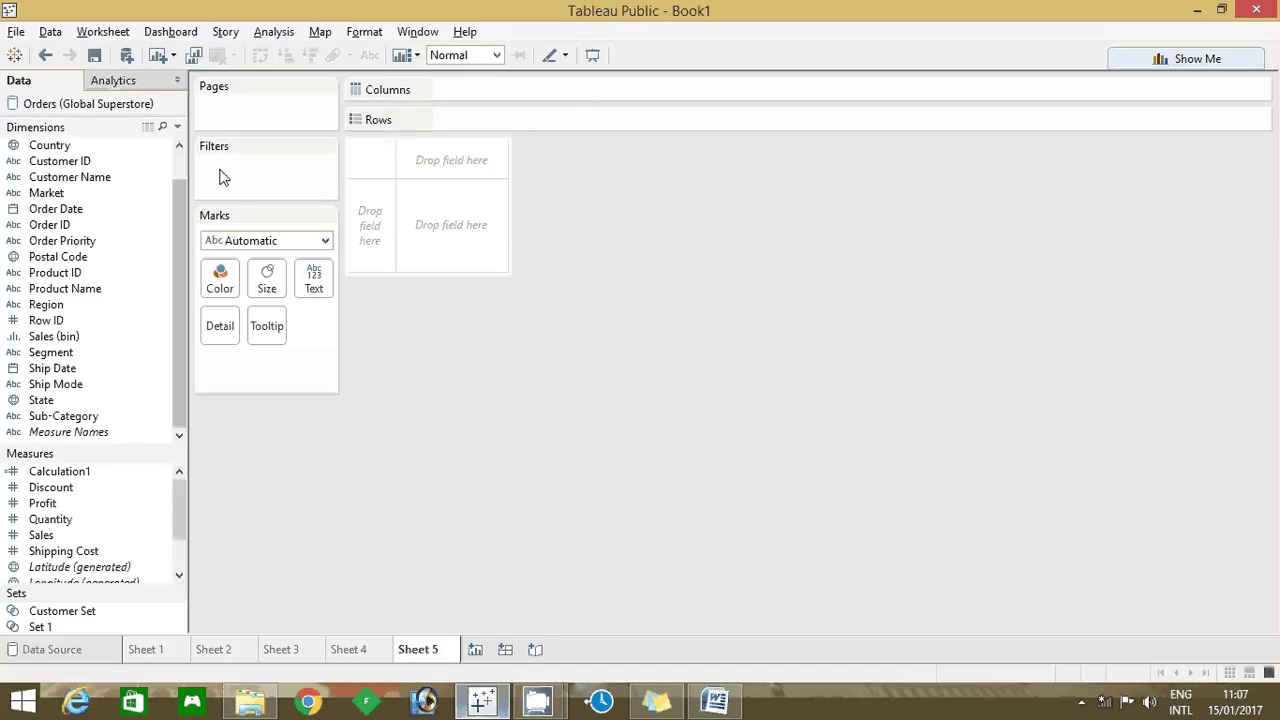
{"action": "left_click", "coordinate": [180, 130]}
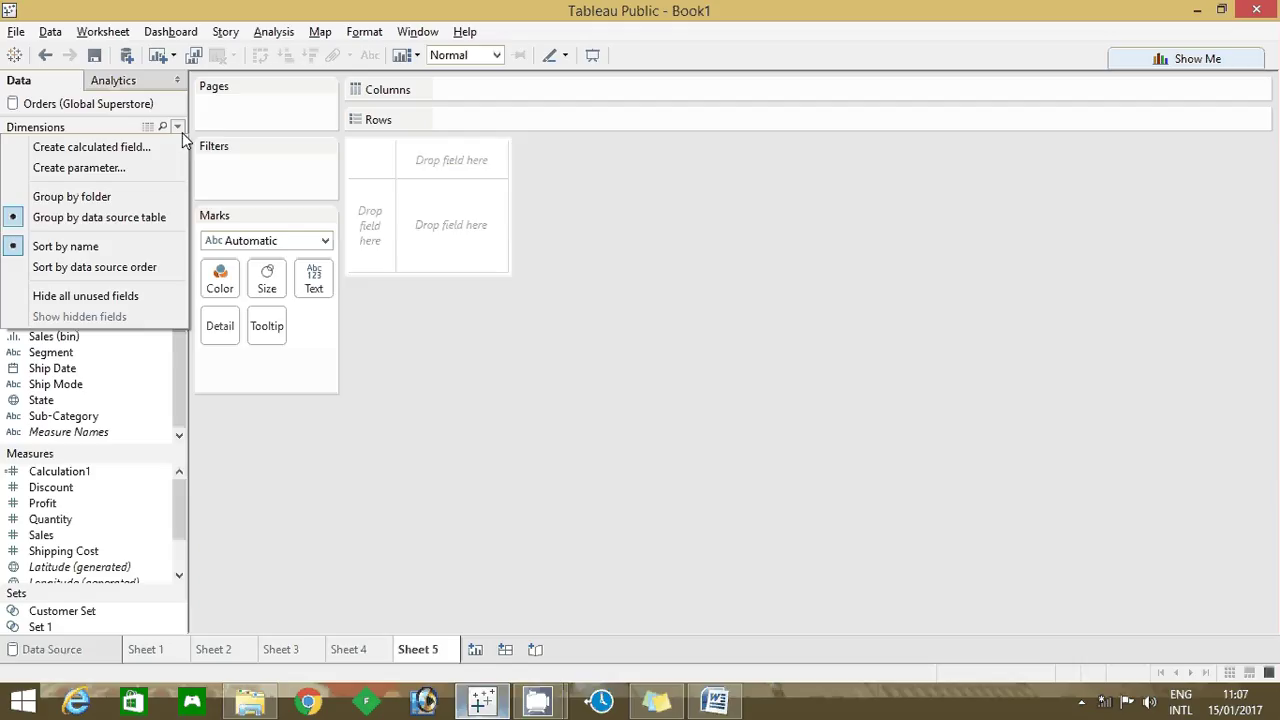
{"action": "left_click", "coordinate": [146, 146]}
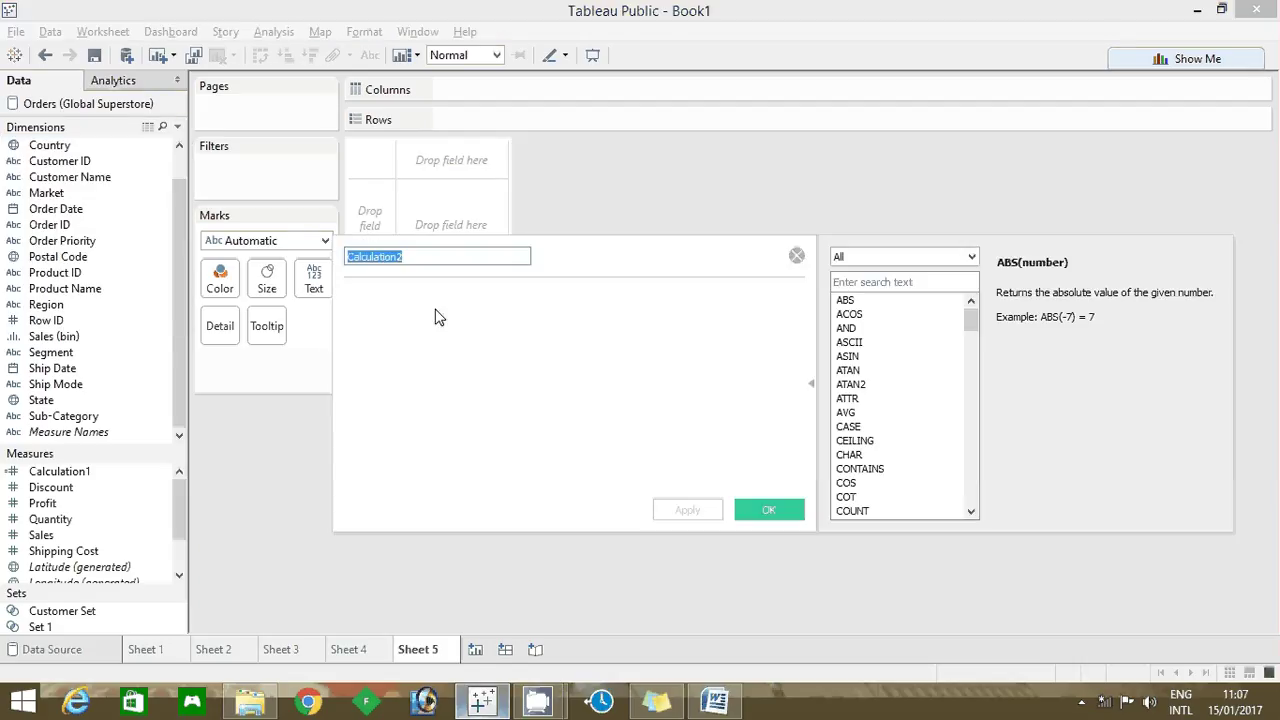
Step: Enter the profit ratio formula SUM([Profit])/SUM([Sales])*100 using autocomplete
{"action": "left_click", "coordinate": [435, 317]}
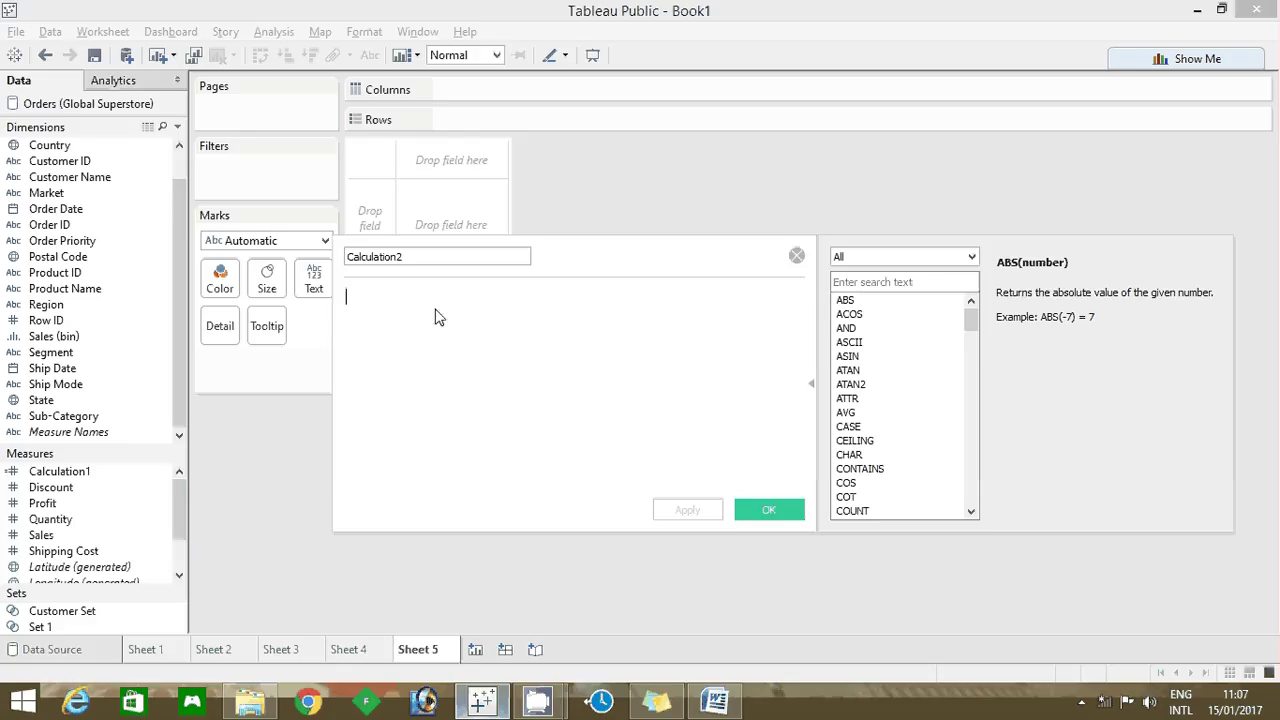
{"action": "type", "text": "Sum"}
{"action": "key", "text": "Return"}
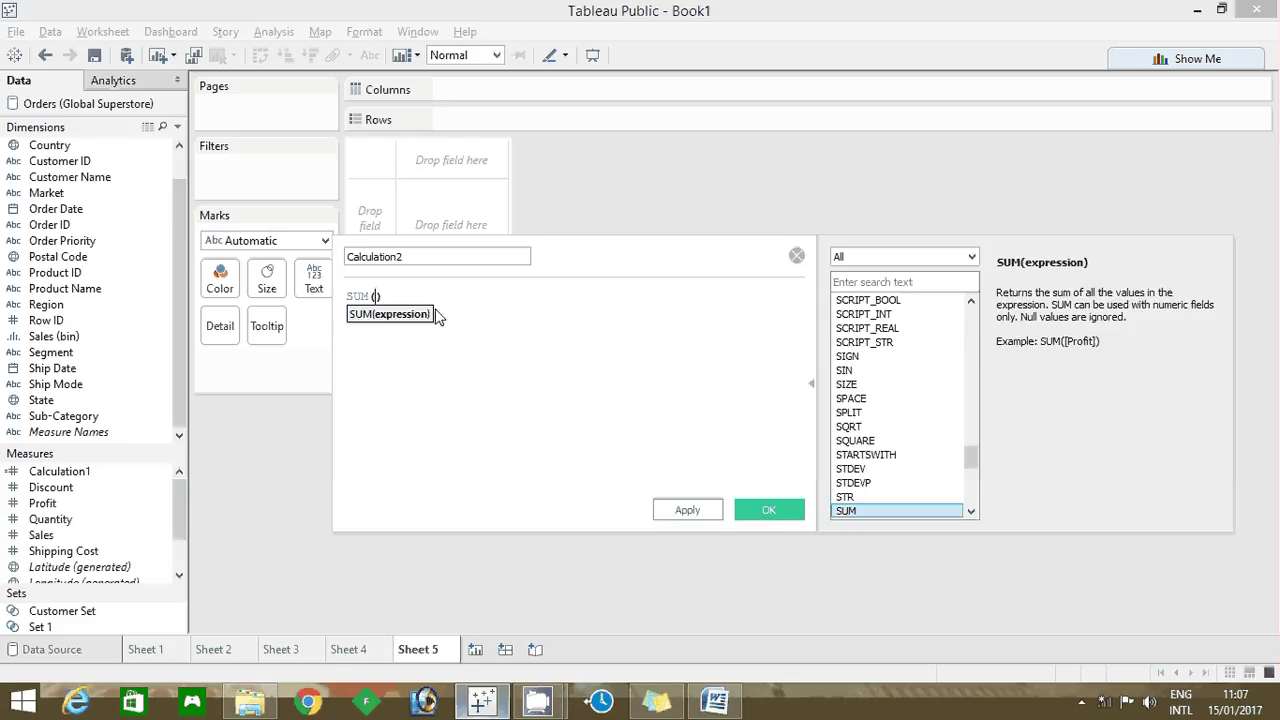
{"action": "type", "text": "pro"}
{"action": "key", "text": "Down"}
{"action": "key", "text": "Down"}
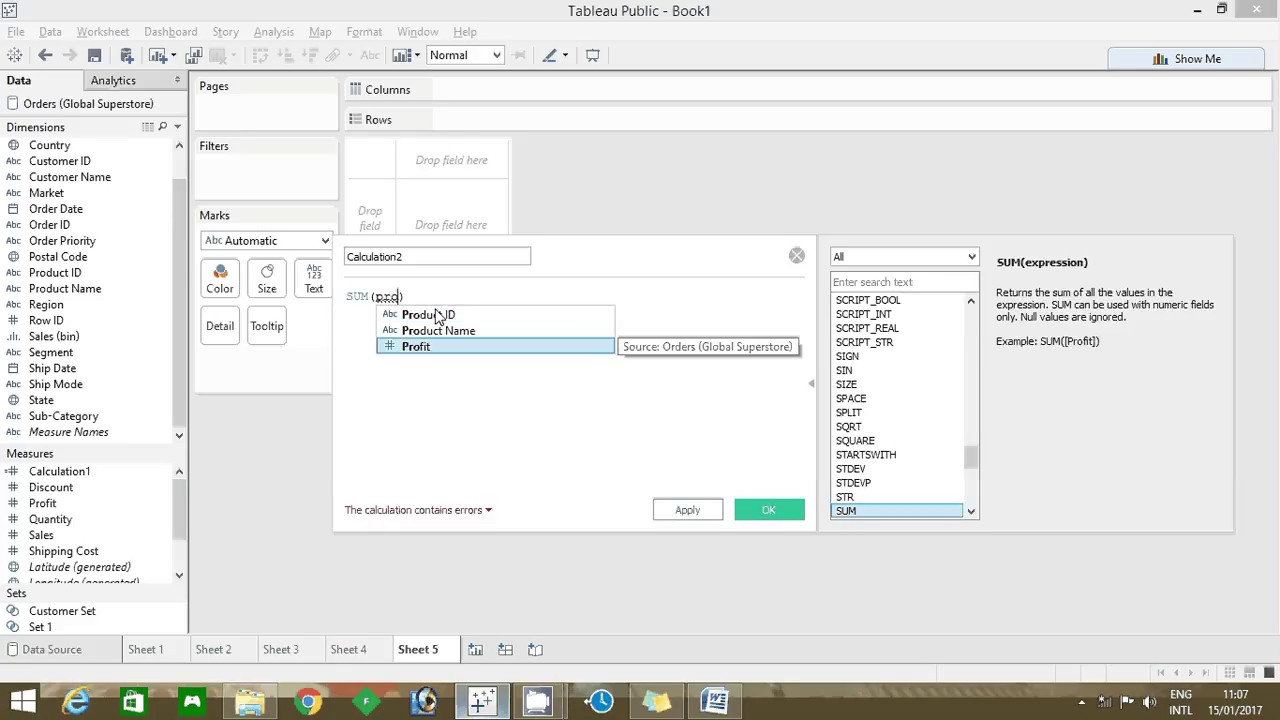
{"action": "key", "text": "Return"}
{"action": "type", "text": "/su"}
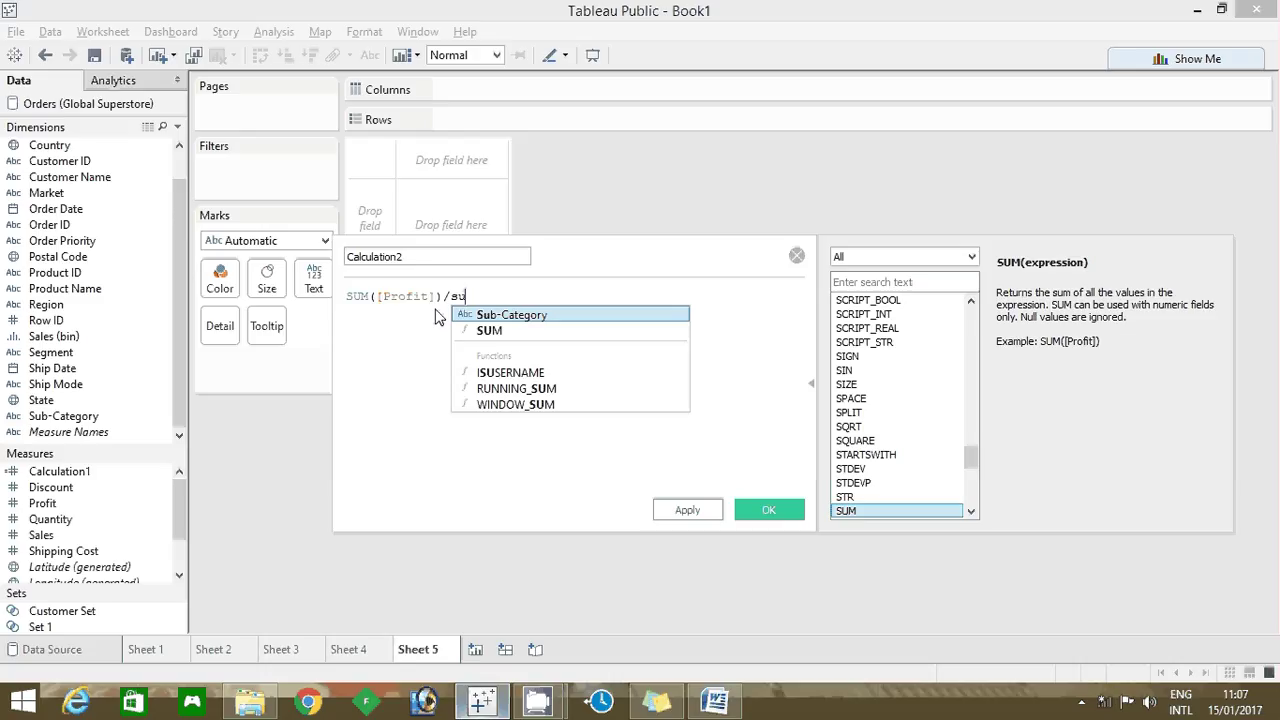
{"action": "key", "text": "Down"}
{"action": "key", "text": "Return"}
{"action": "type", "text": "sa"}
{"action": "key", "text": "Return"}
{"action": "type", "text": ")"}
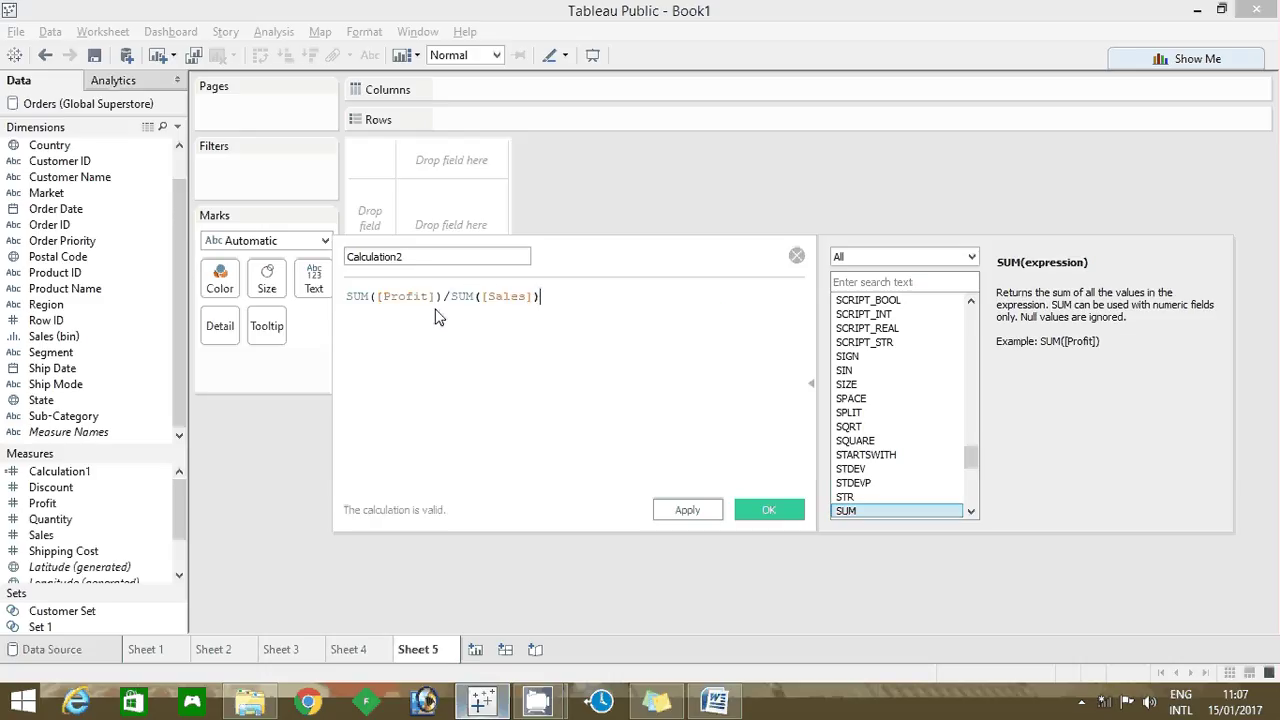
{"action": "type", "text": "*"}
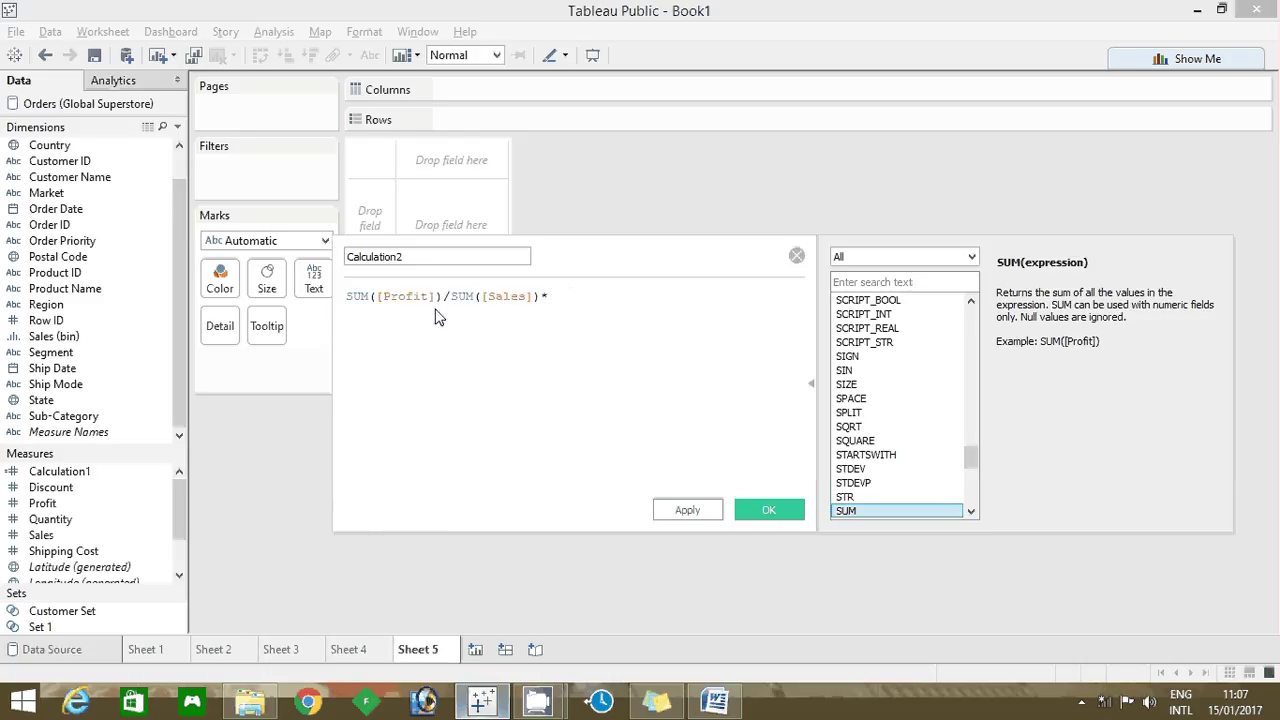
{"action": "type", "text": "100"}
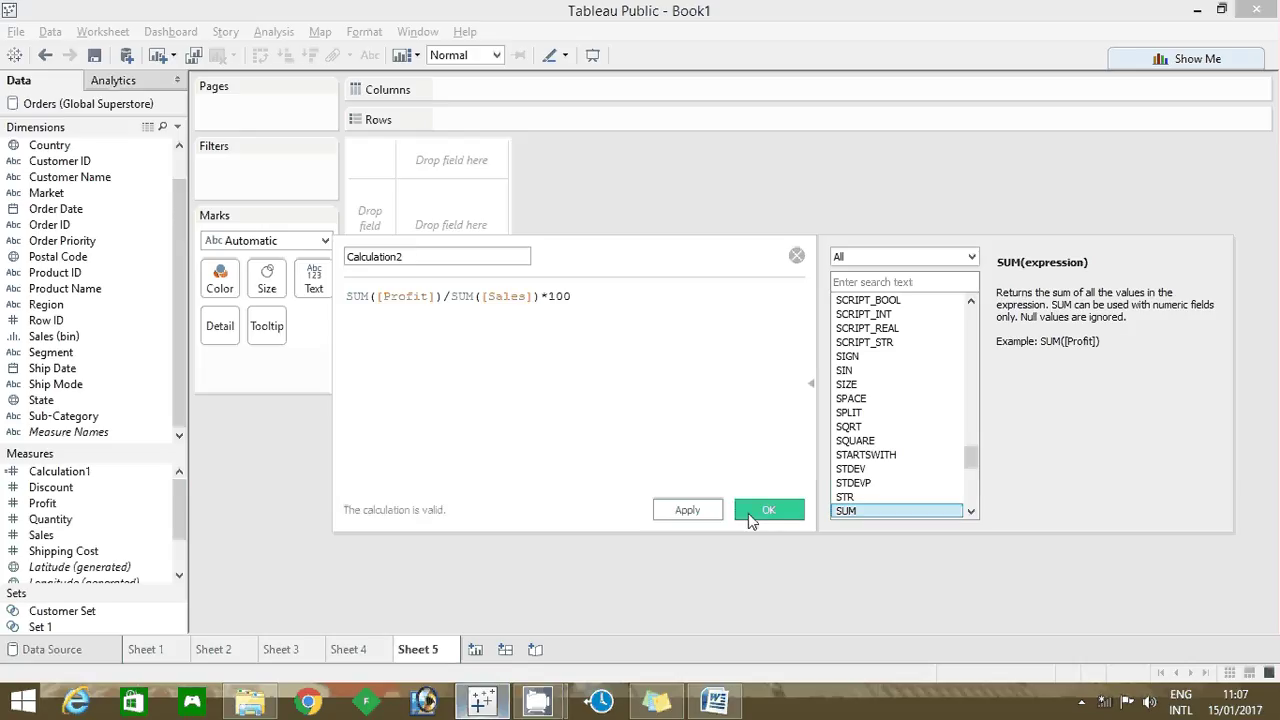
Step: Save Calculation2 and chart it by Region as labelled bars sorted descending, Canada highest at 26.62
{"action": "left_click", "coordinate": [748, 513]}
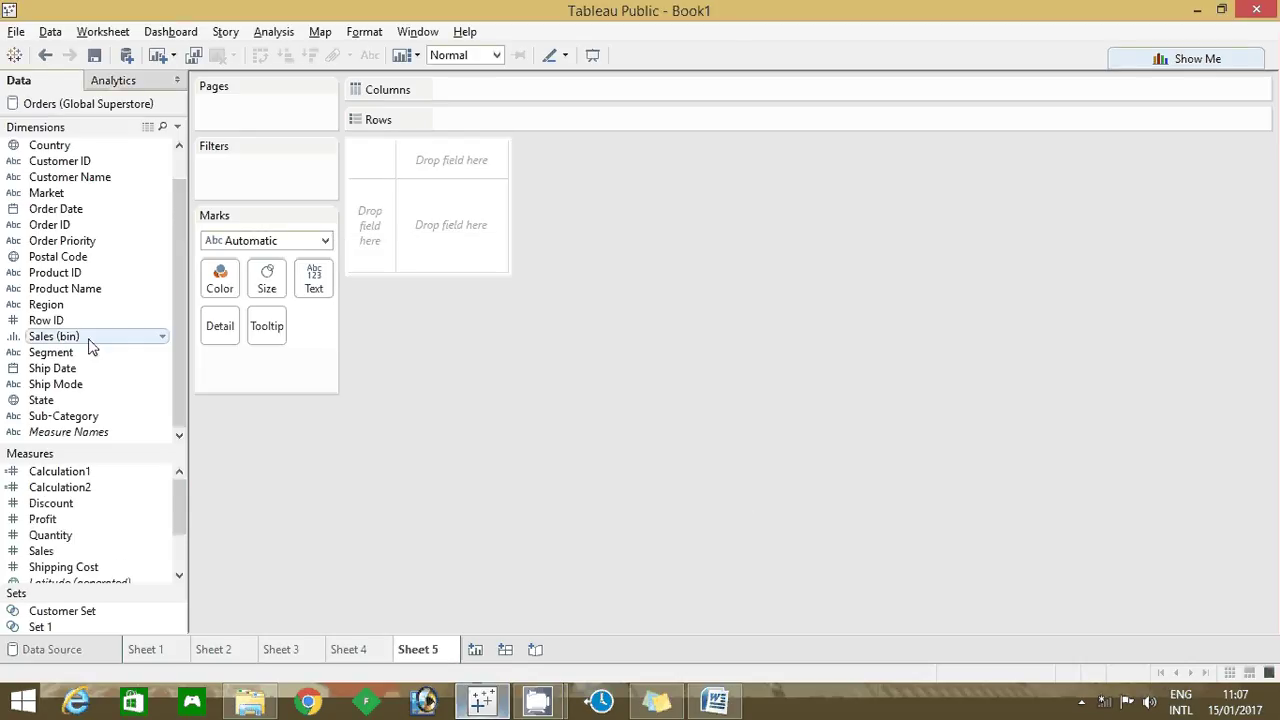
{"action": "left_click_drag", "start_coordinate": [46, 304], "coordinate": [538, 126]}
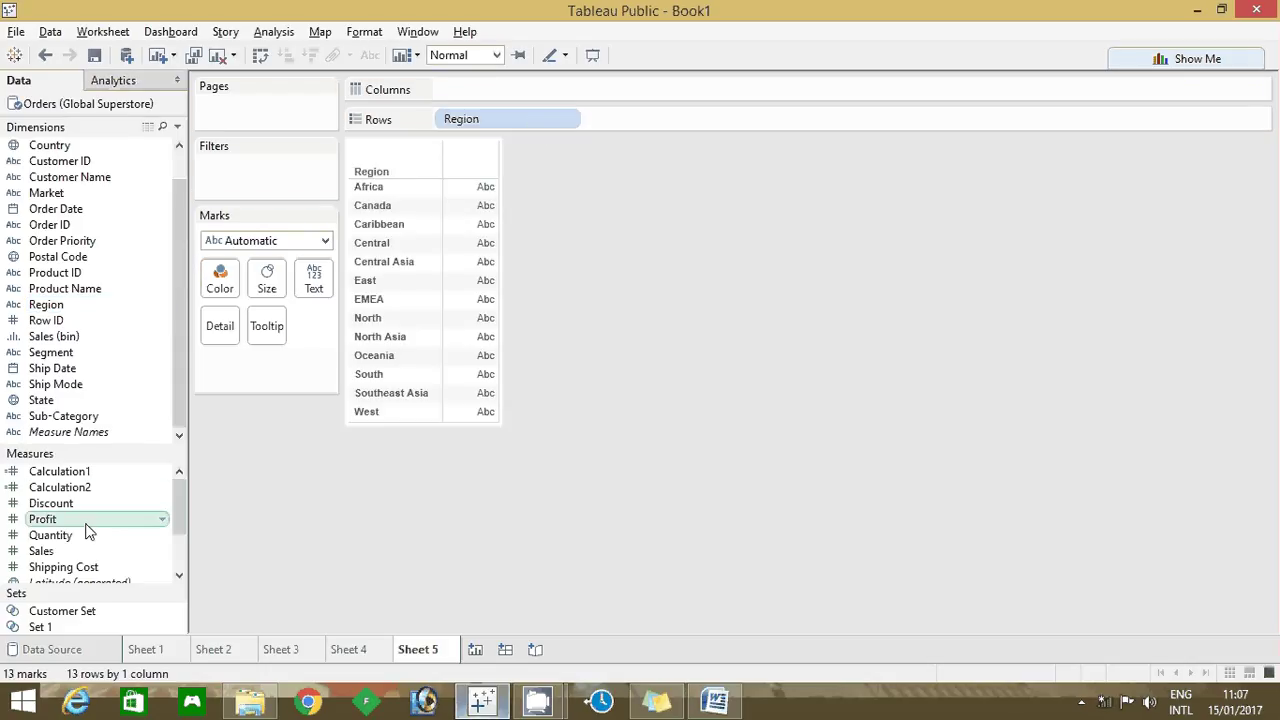
{"action": "left_click_drag", "start_coordinate": [70, 487], "coordinate": [563, 88]}
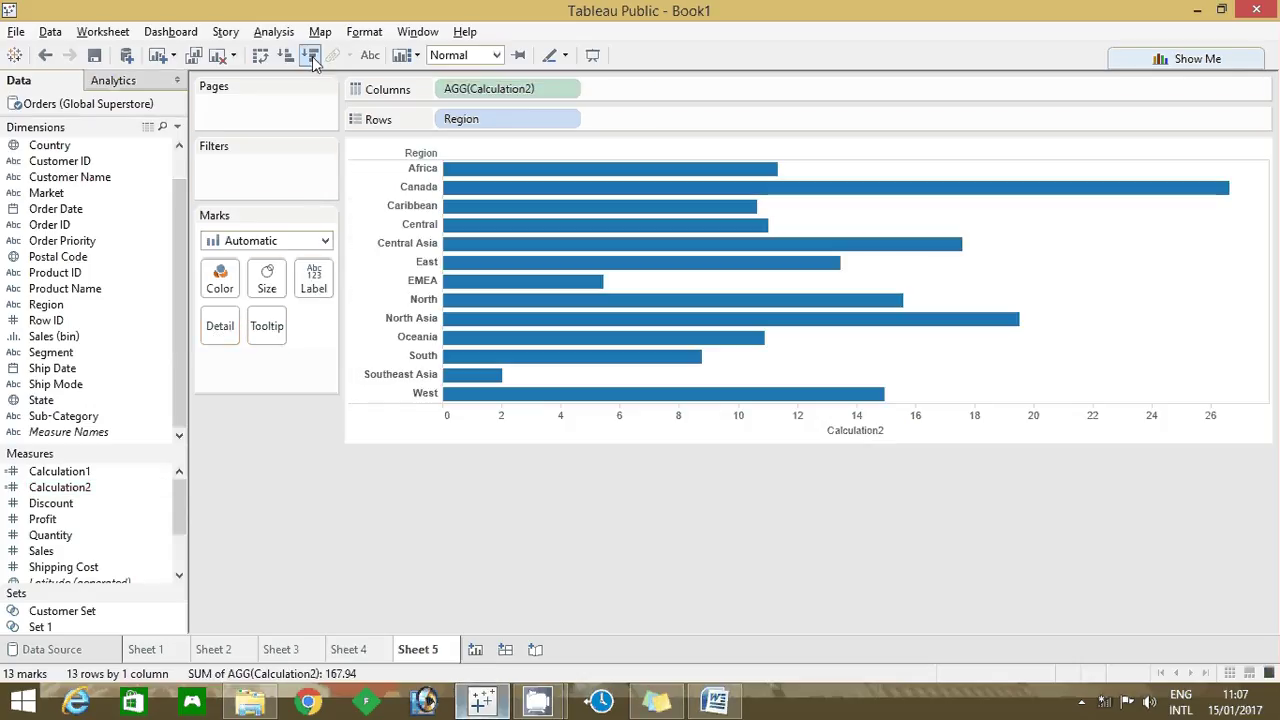
{"action": "left_click", "coordinate": [371, 60]}
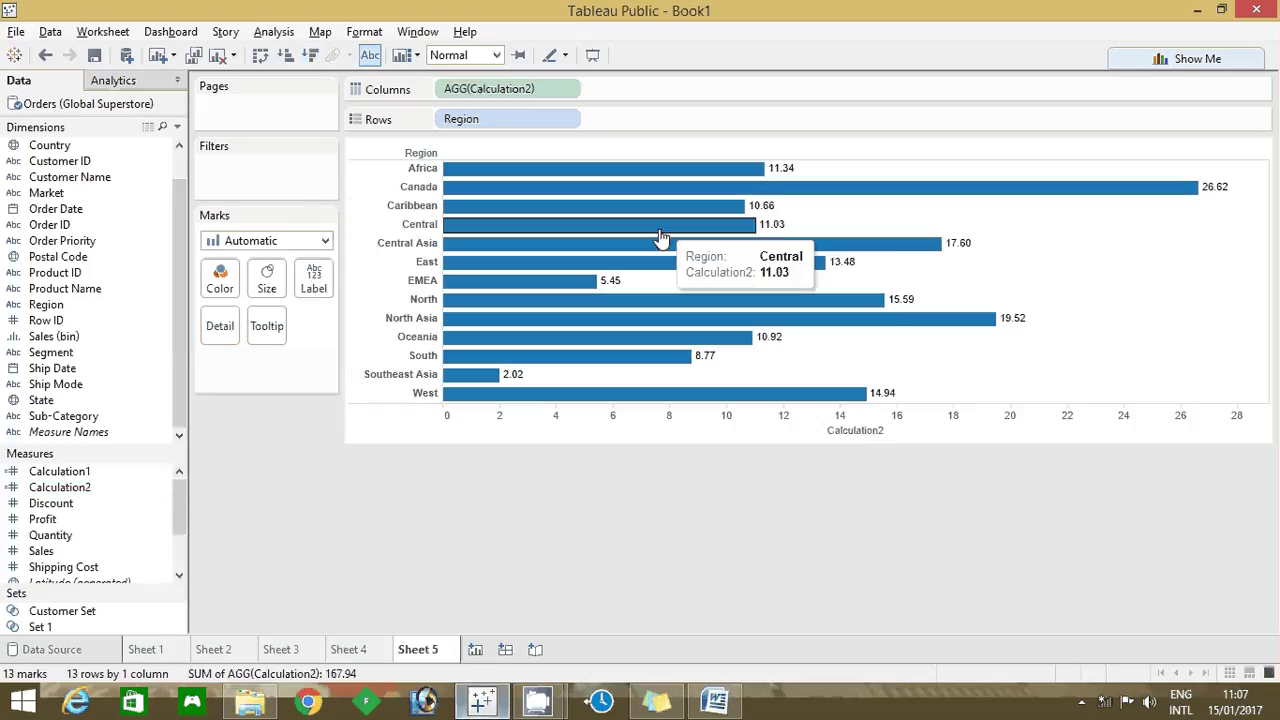
{"action": "left_click", "coordinate": [310, 55]}
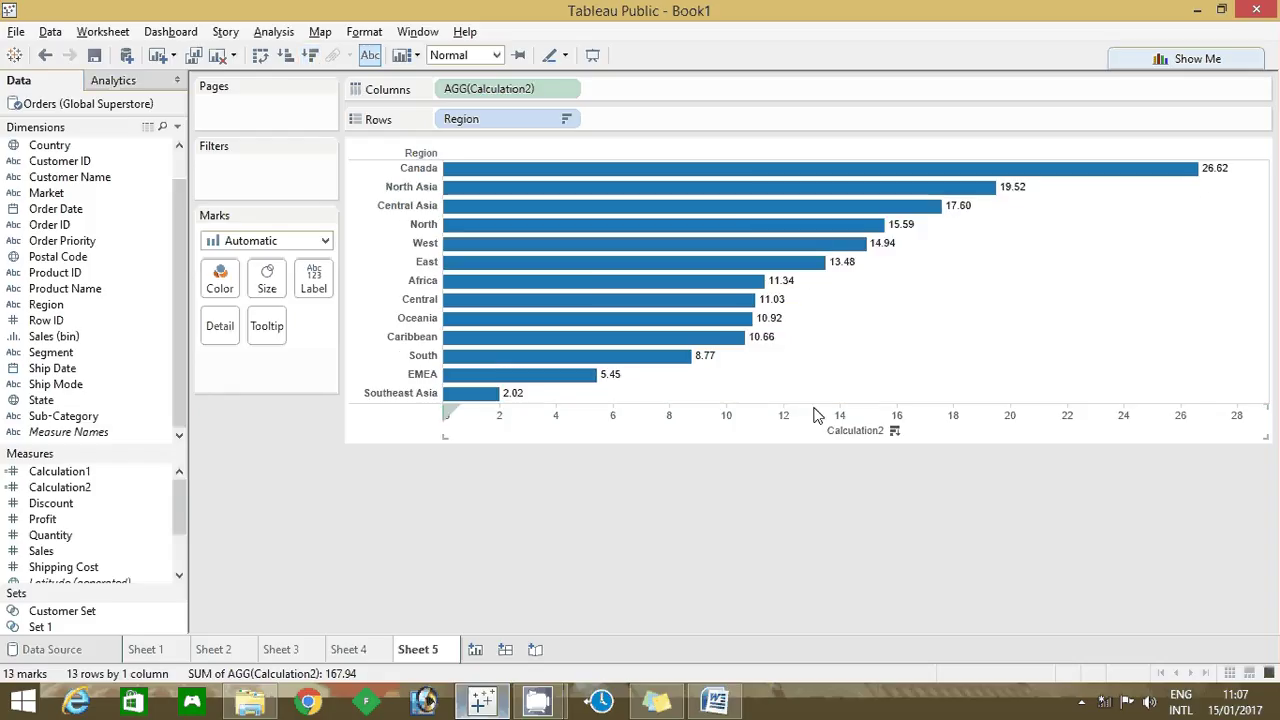
{"action": "key", "text": "alt+Tab"}
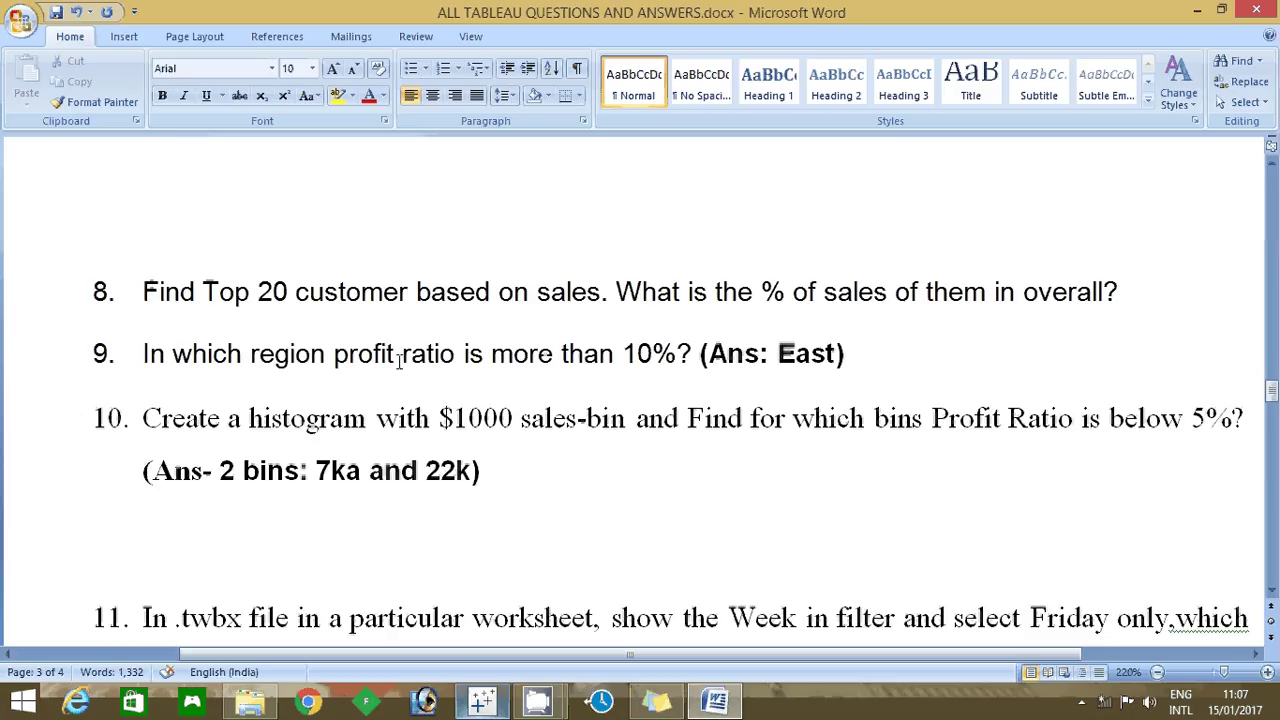
{"action": "key", "text": "alt+Tab"}
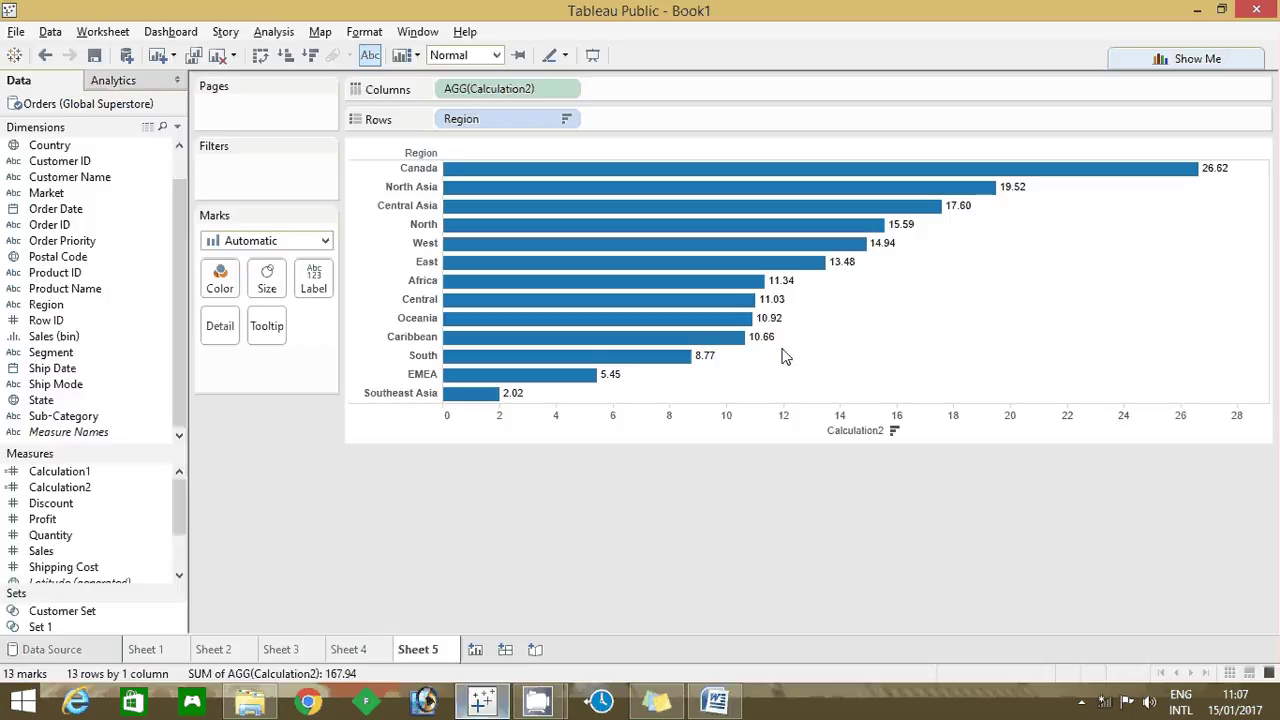
{"action": "mouse_move", "coordinate": [770, 338]}
{"action": "left_mouse_down"}
{"action": "mouse_move", "coordinate": [688, 316]}
{"action": "mouse_move", "coordinate": [446, 170]}
{"action": "left_mouse_up"}
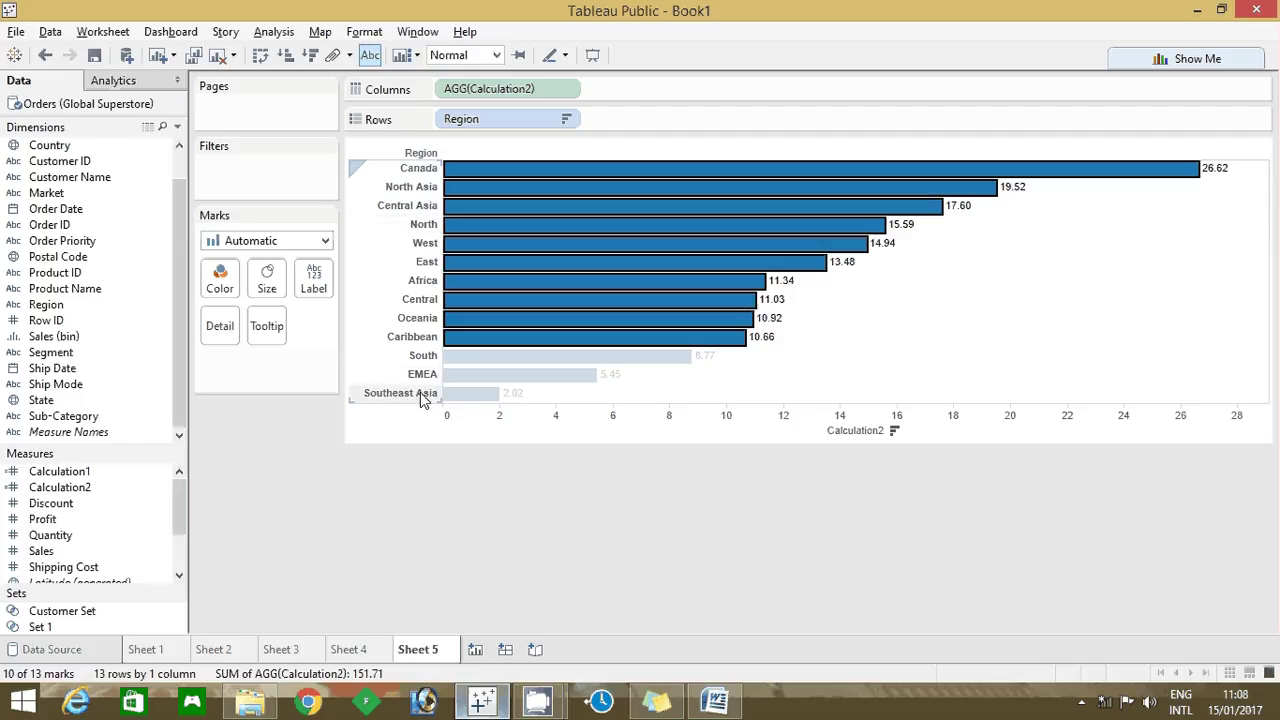
{"action": "left_click", "coordinate": [427, 262]}
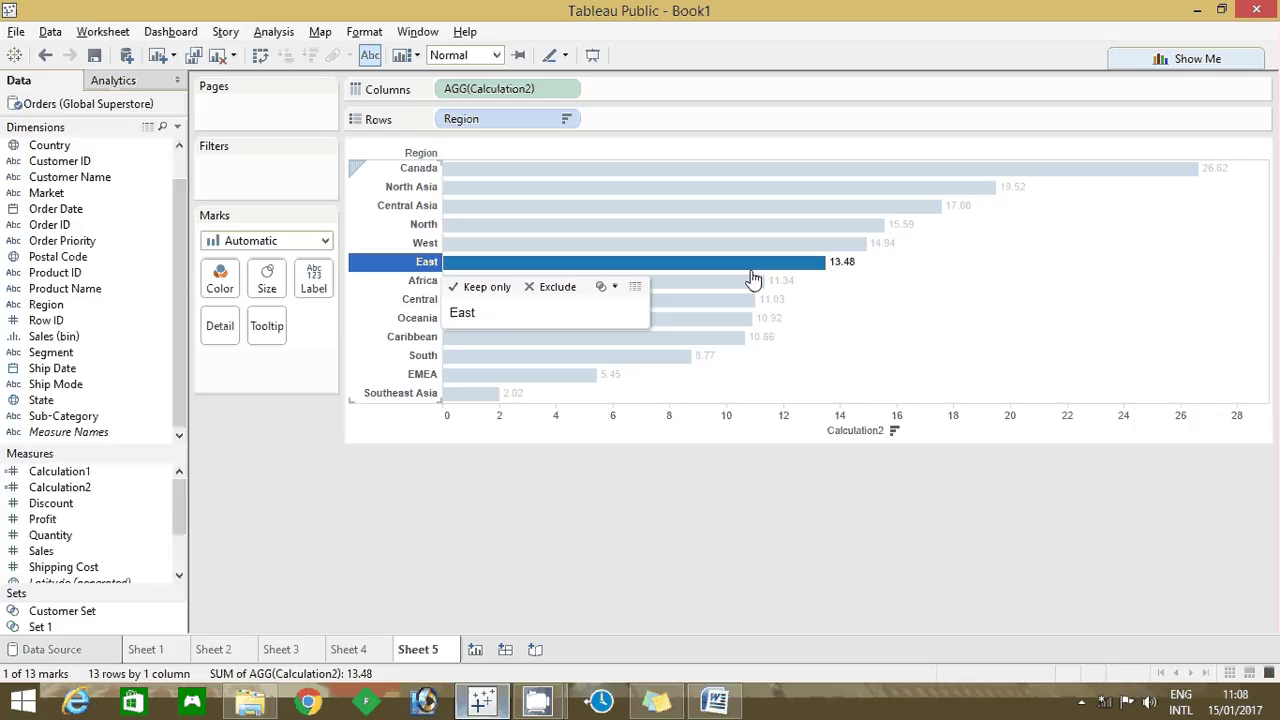
{"action": "left_click", "coordinate": [871, 317]}
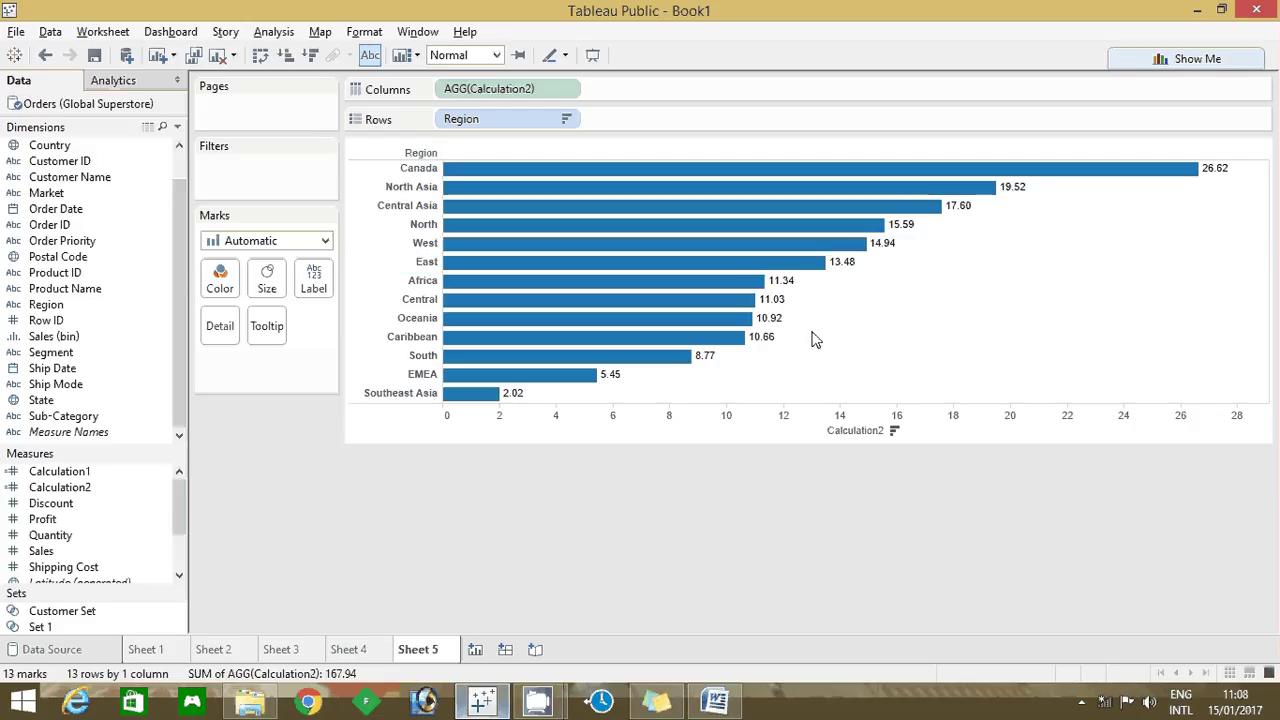
{"action": "key", "text": "alt+Tab"}
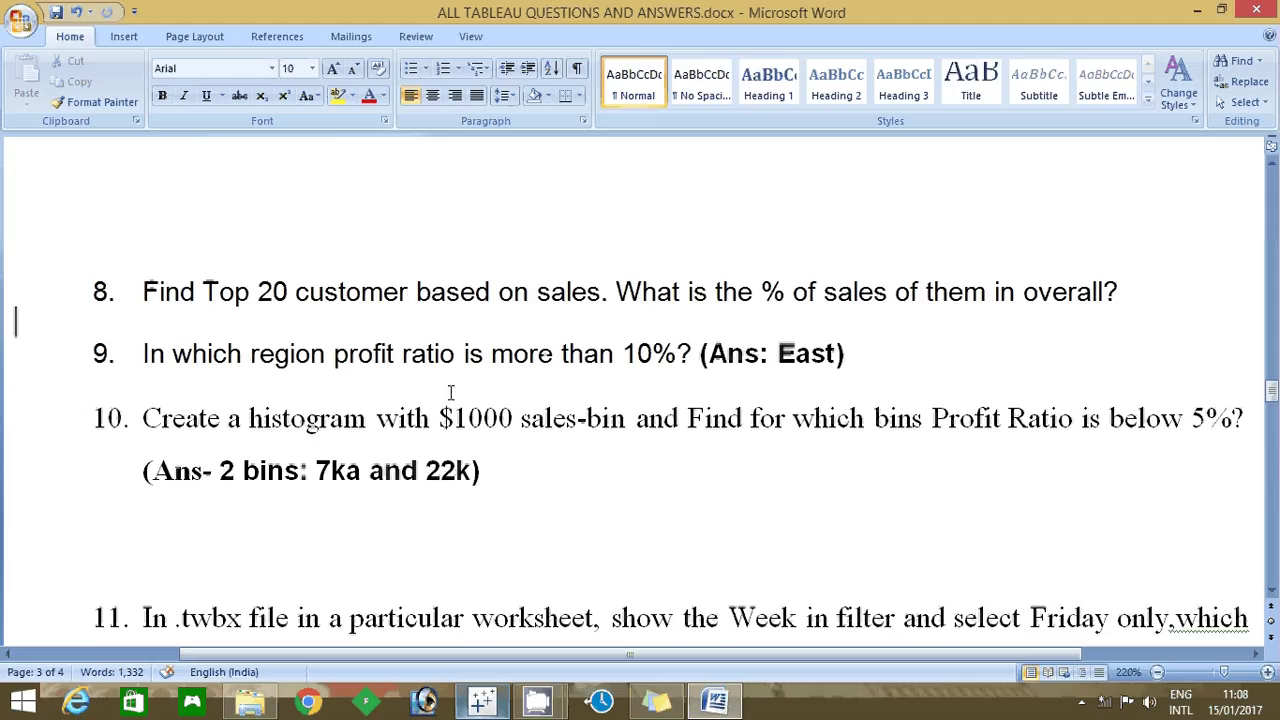
{"action": "left_click", "coordinate": [235, 425]}
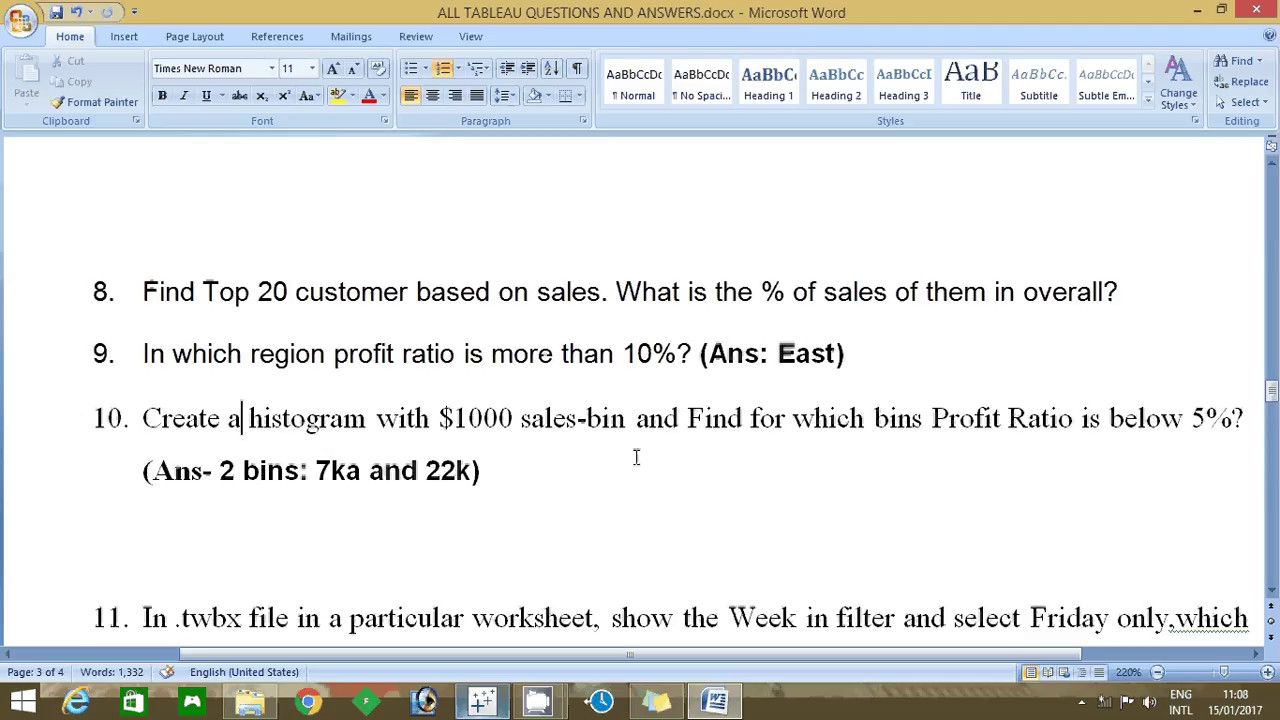
{"action": "left_click", "coordinate": [482, 700]}
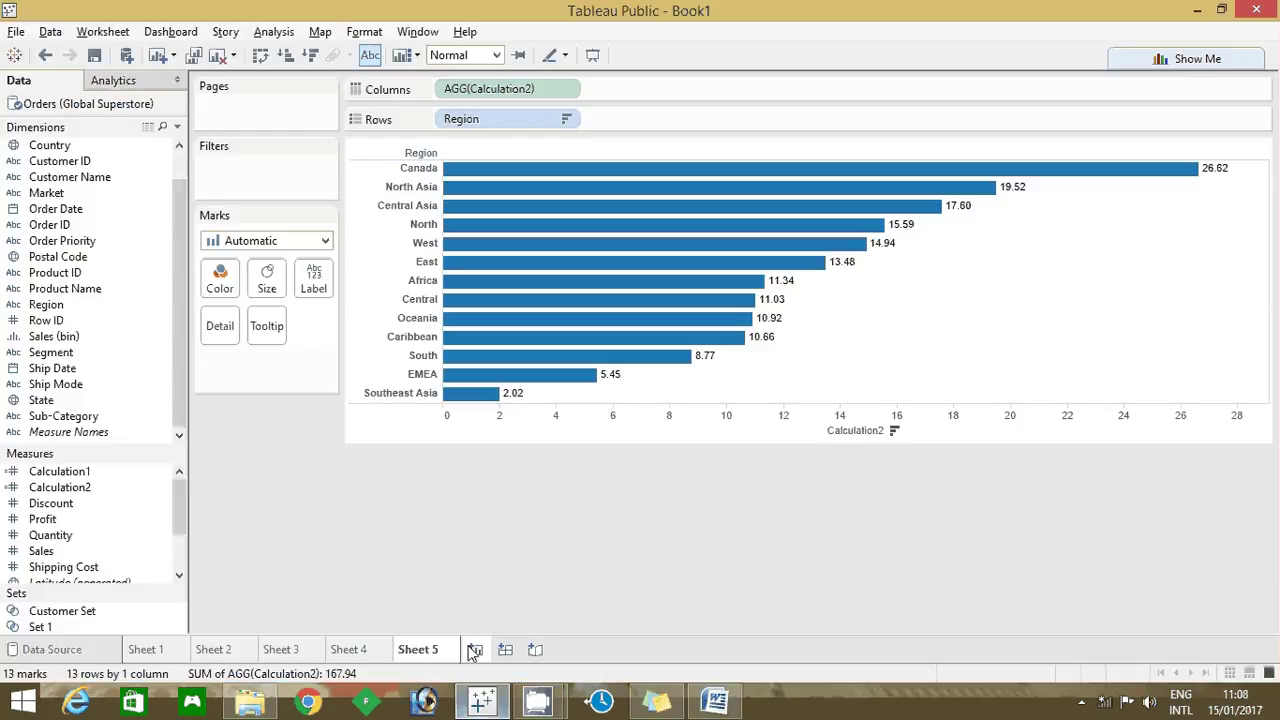
Step: On new Sheet 6, chart Calculation2 by Sales (bin) as labelled bars sorted descending
{"action": "left_click", "coordinate": [474, 650]}
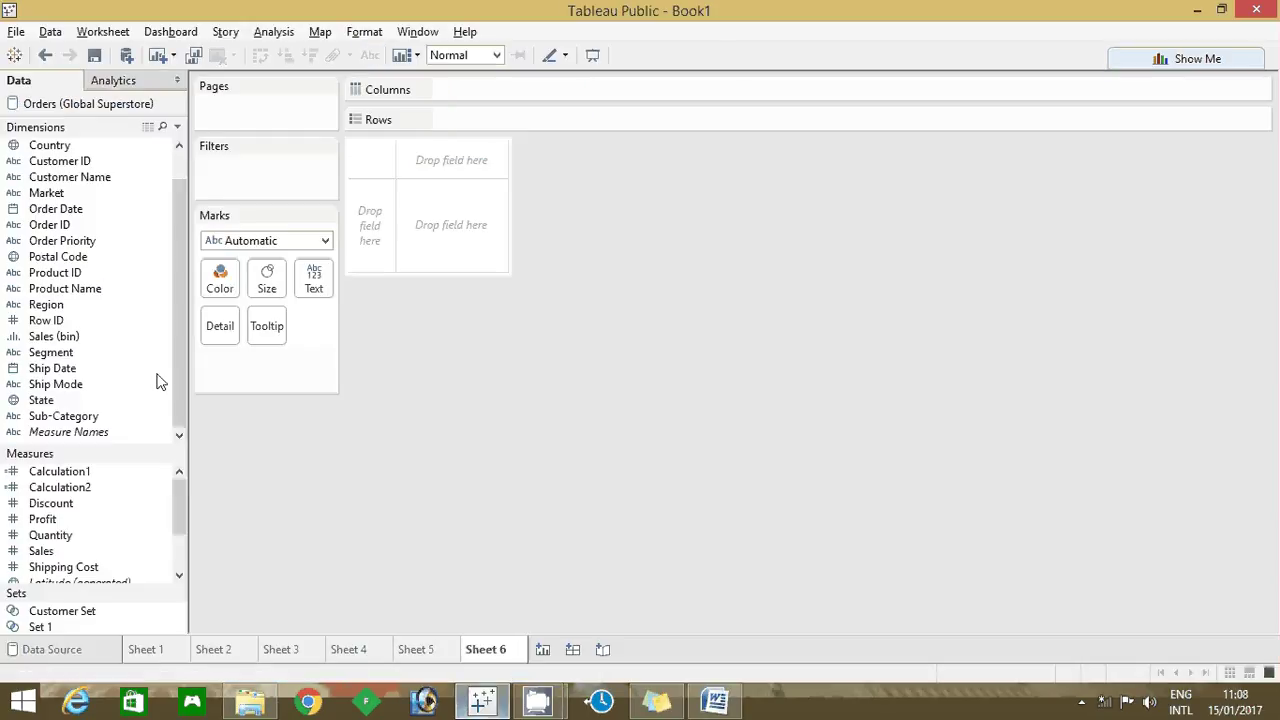
{"action": "left_click", "coordinate": [61, 338]}
{"action": "left_click_drag", "start_coordinate": [61, 338], "coordinate": [476, 119]}
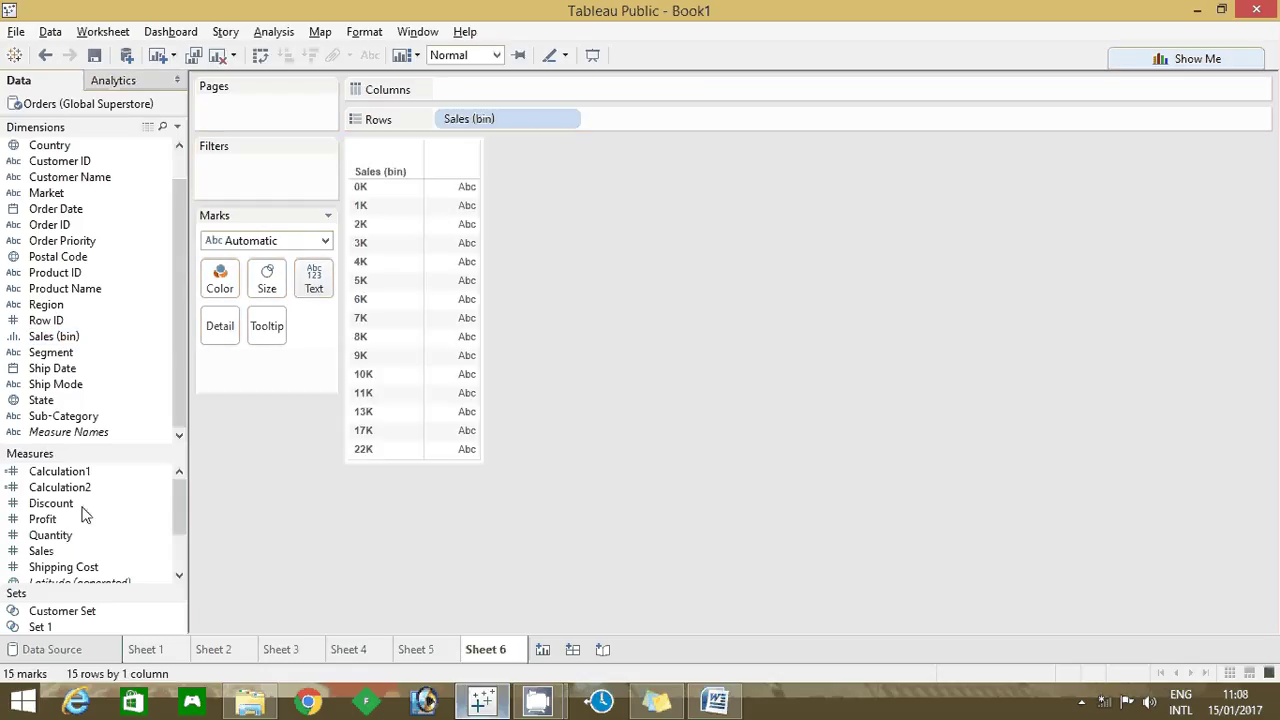
{"action": "left_click", "coordinate": [75, 491]}
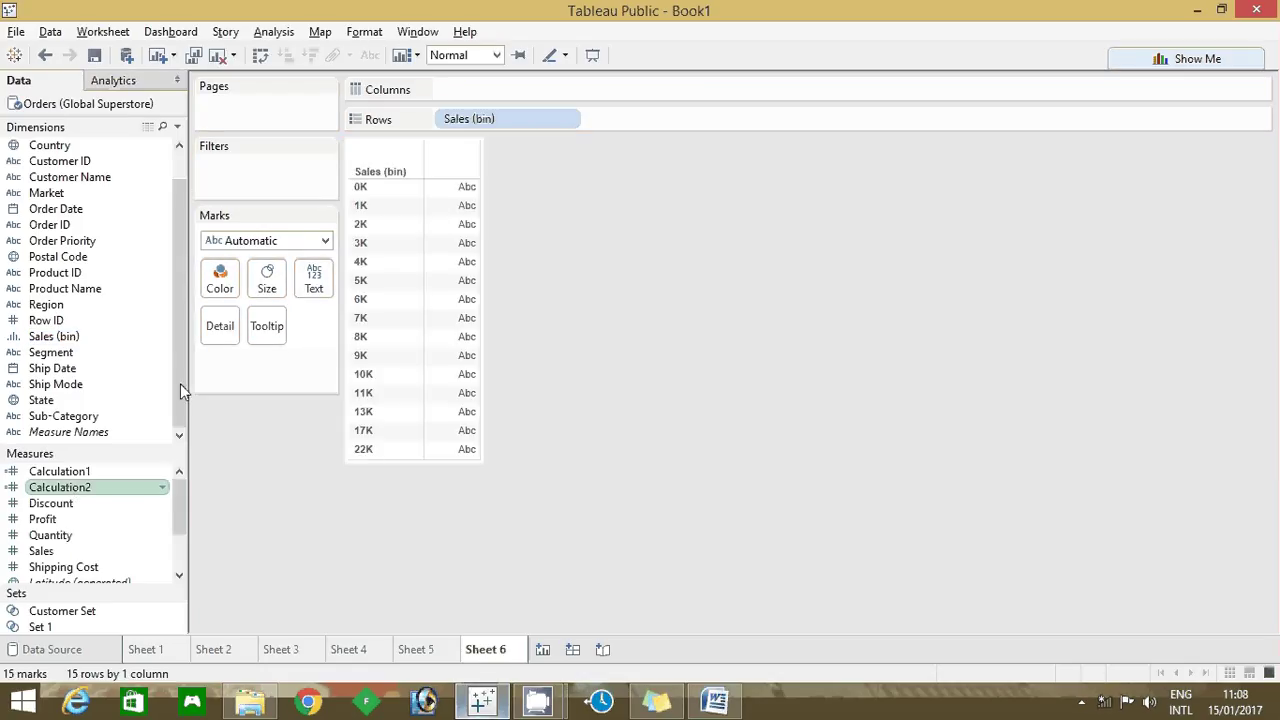
{"action": "left_click_drag", "start_coordinate": [60, 487], "coordinate": [504, 95]}
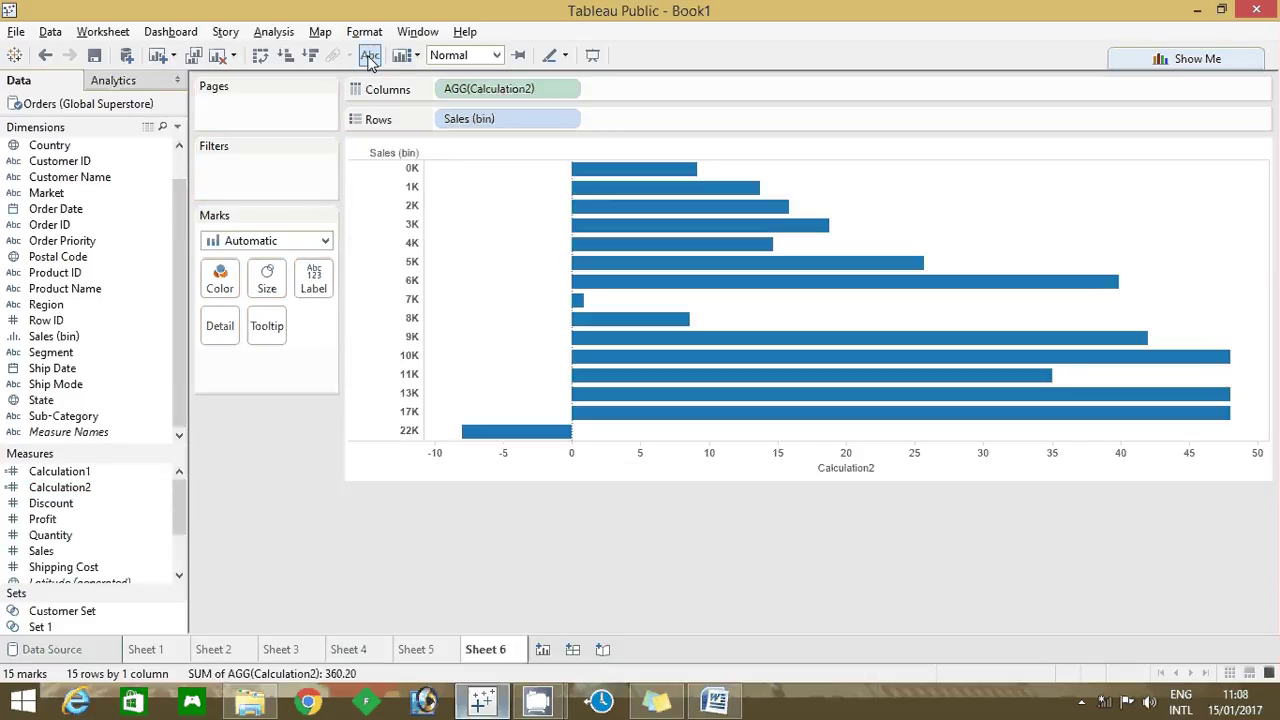
{"action": "left_click", "coordinate": [370, 57]}
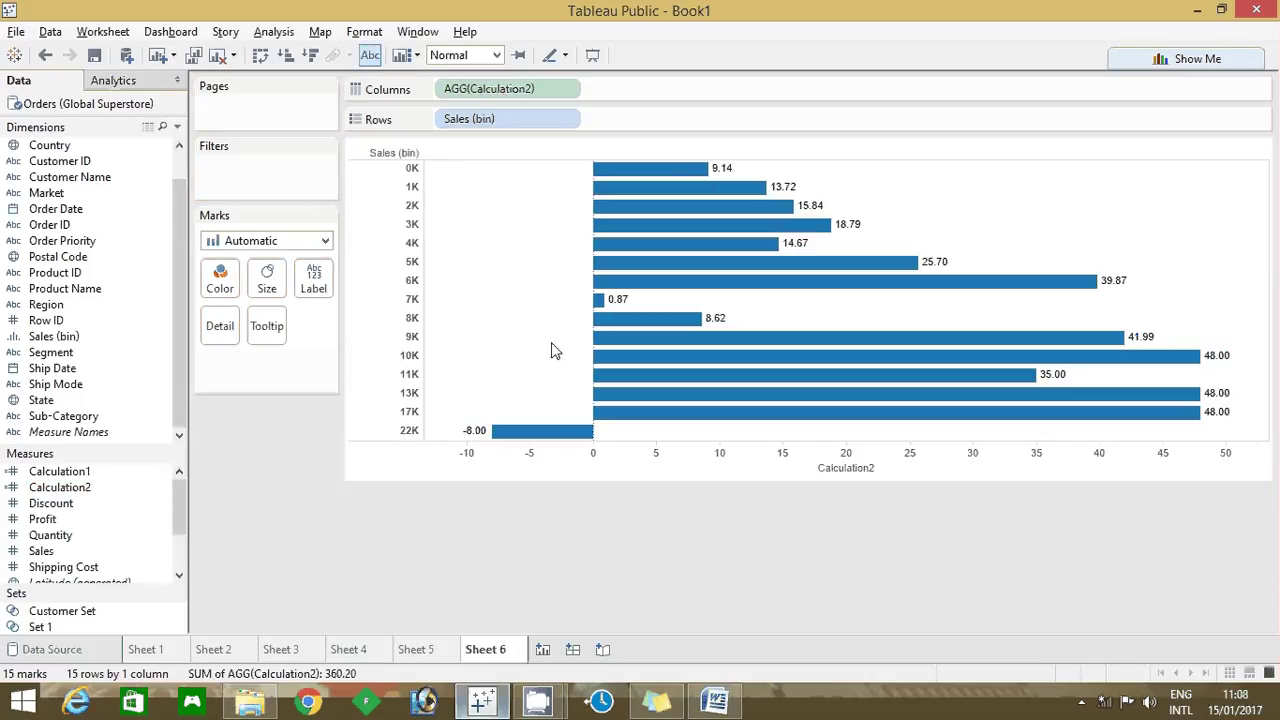
{"action": "left_click", "coordinate": [312, 57]}
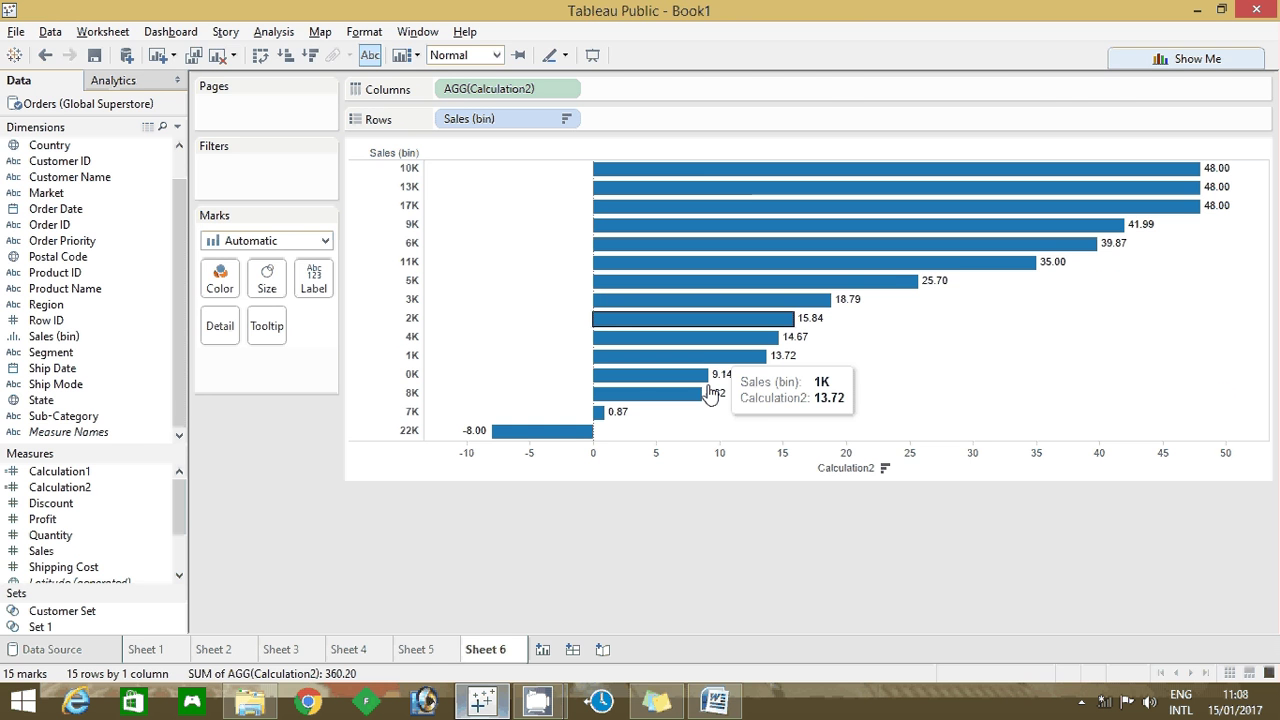
Step: Check question 10 and select the 7K and 22K bins, the only ones below 5%
{"action": "key", "text": "alt+Tab"}
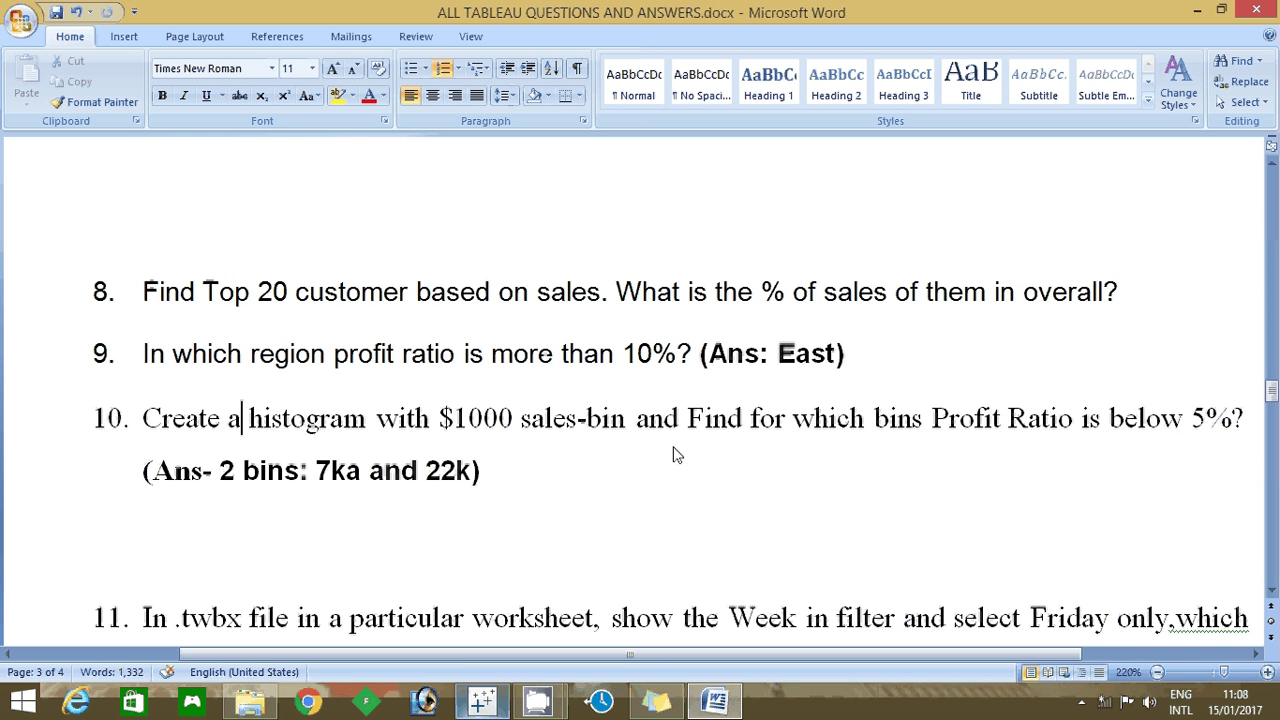
{"action": "key", "text": "alt+Tab"}
{"action": "left_click_drag", "start_coordinate": [632, 433], "coordinate": [437, 410]}
{"action": "key", "text": "alt+Tab"}
{"action": "key", "text": "alt+Tab"}
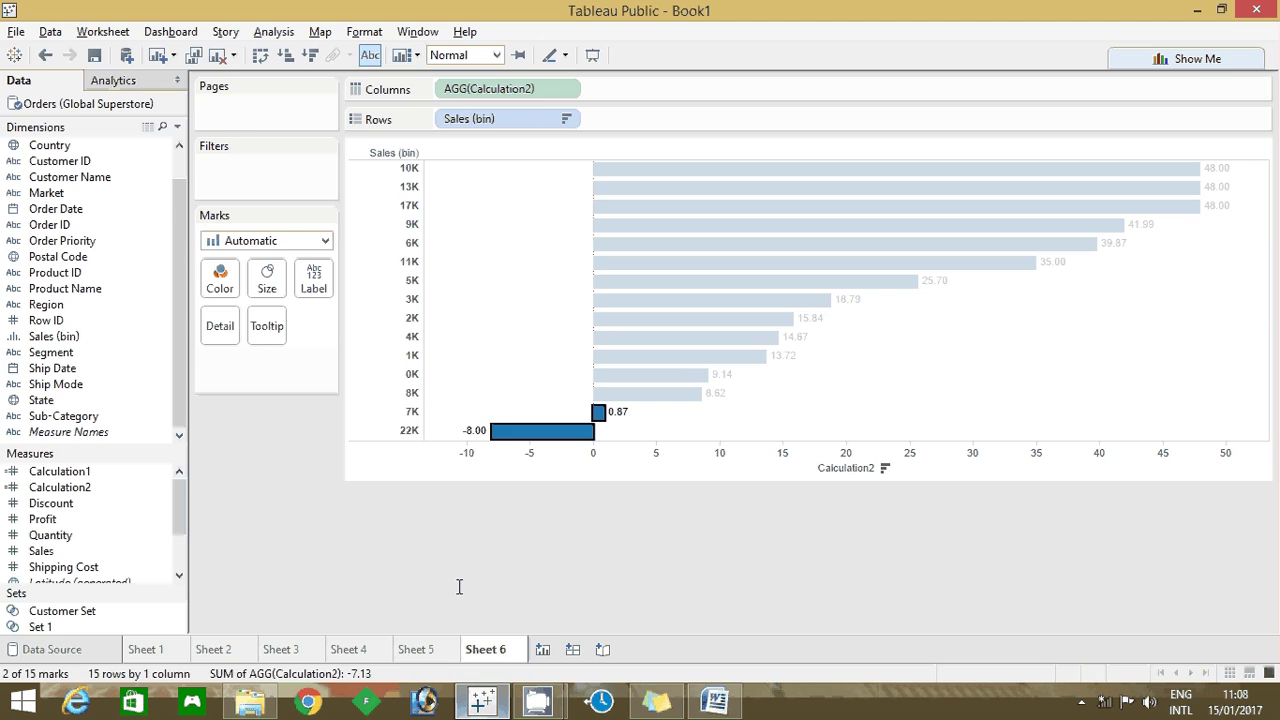